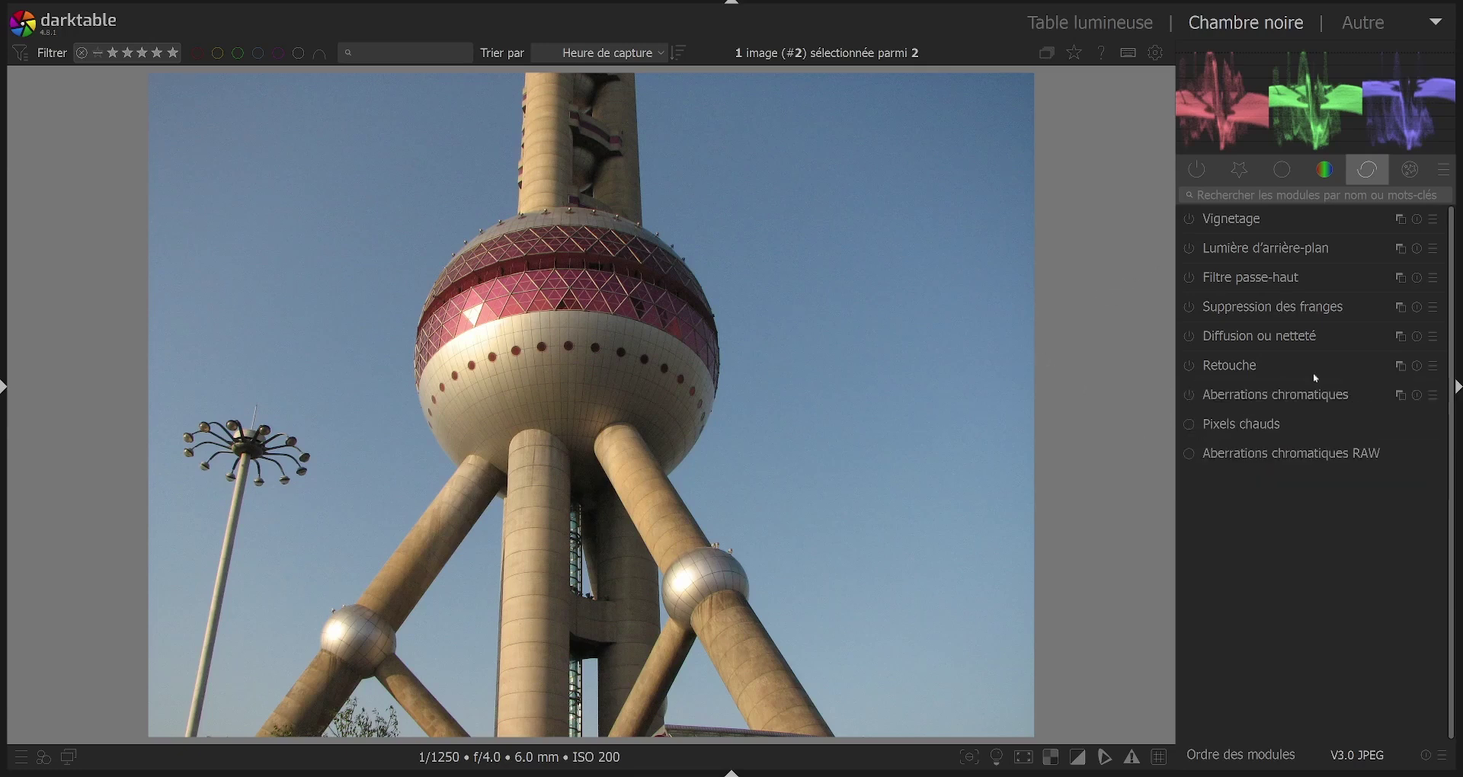
click(1103, 52)
click(1243, 368)
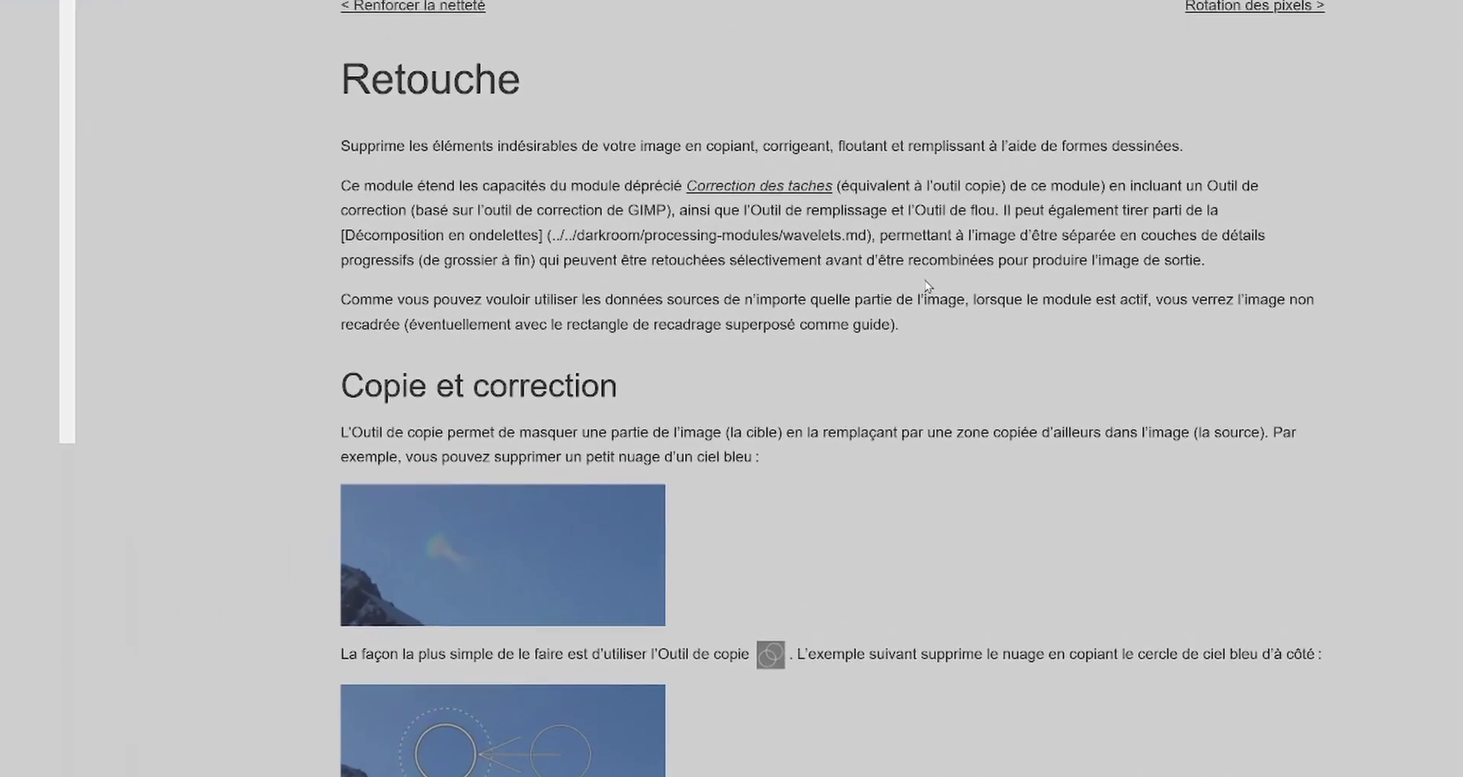
Examine the Retouche manual page on copy and correction, fill and blur, wavelet decomposition and the module's controls.
scroll(928, 287, down, 4)
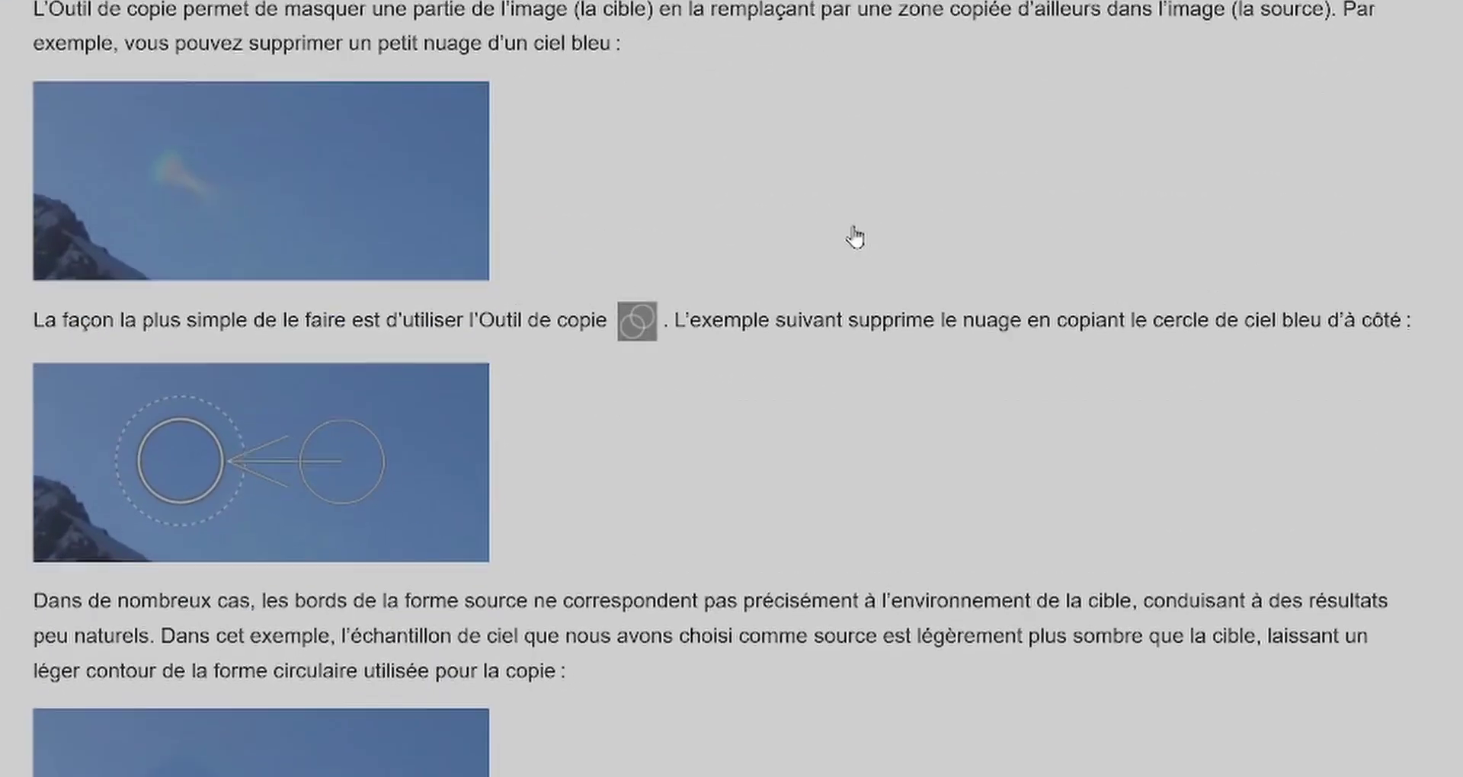
scroll(855, 238, down, 9)
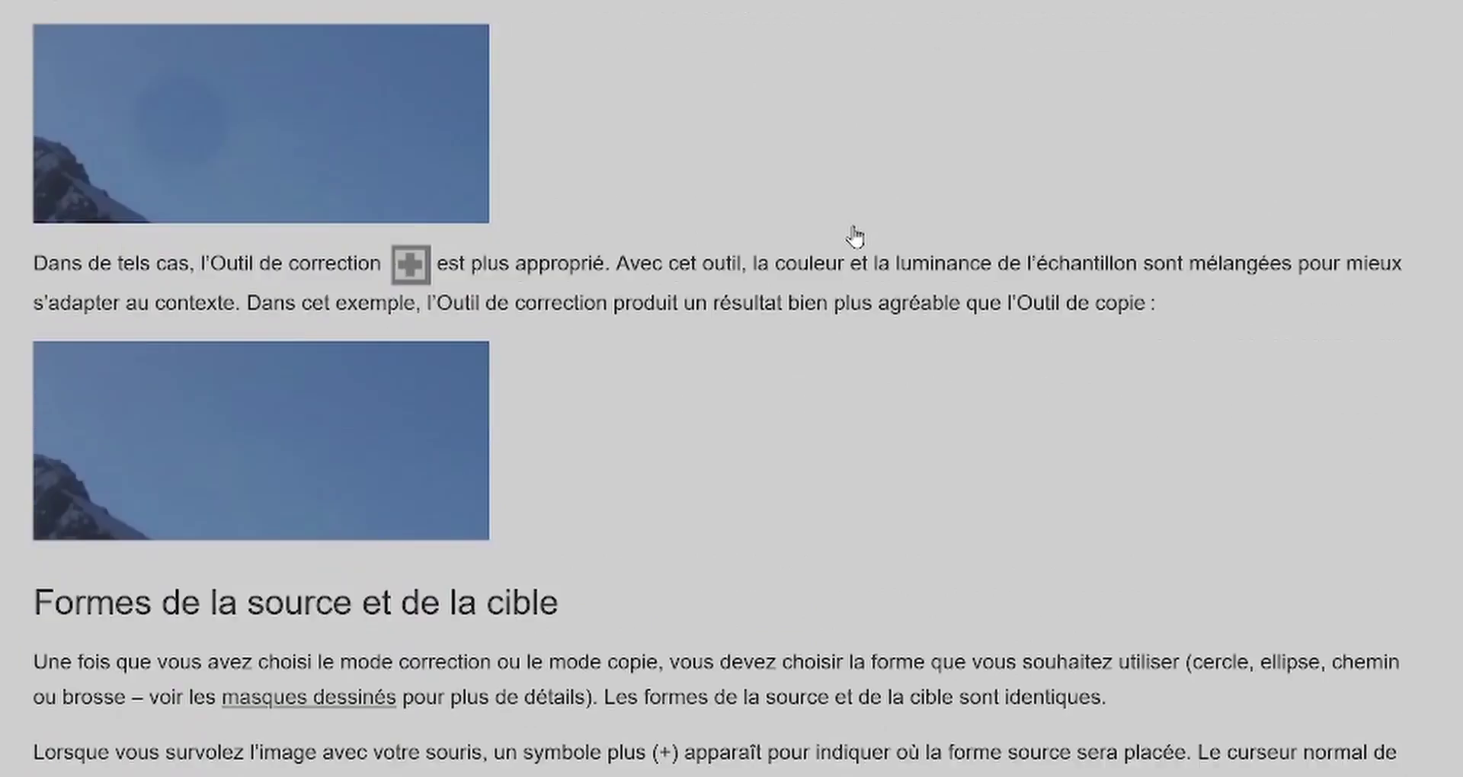
scroll(855, 238, down, 13)
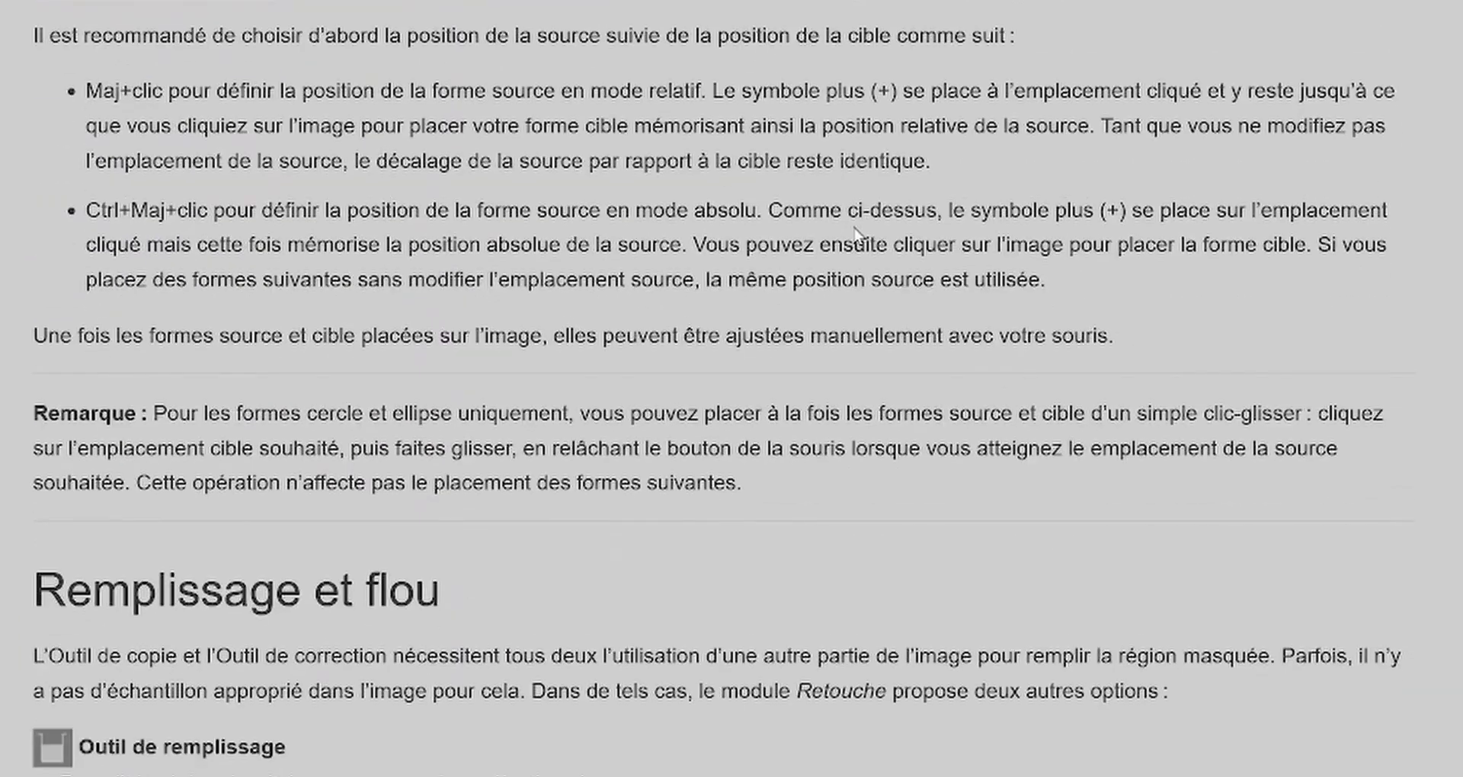
scroll(855, 232, down, 4)
scroll(855, 233, down, 10)
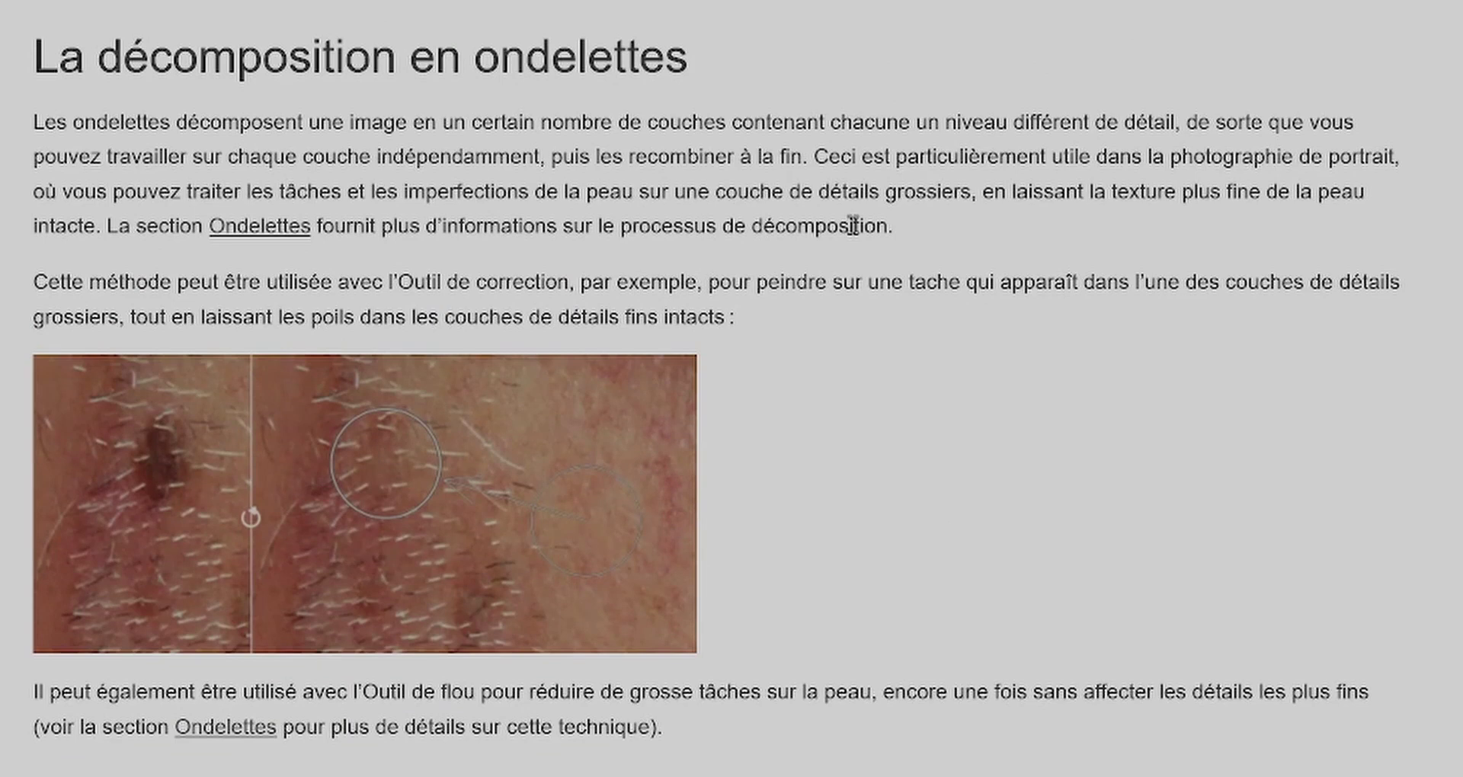
scroll(853, 226, down, 10)
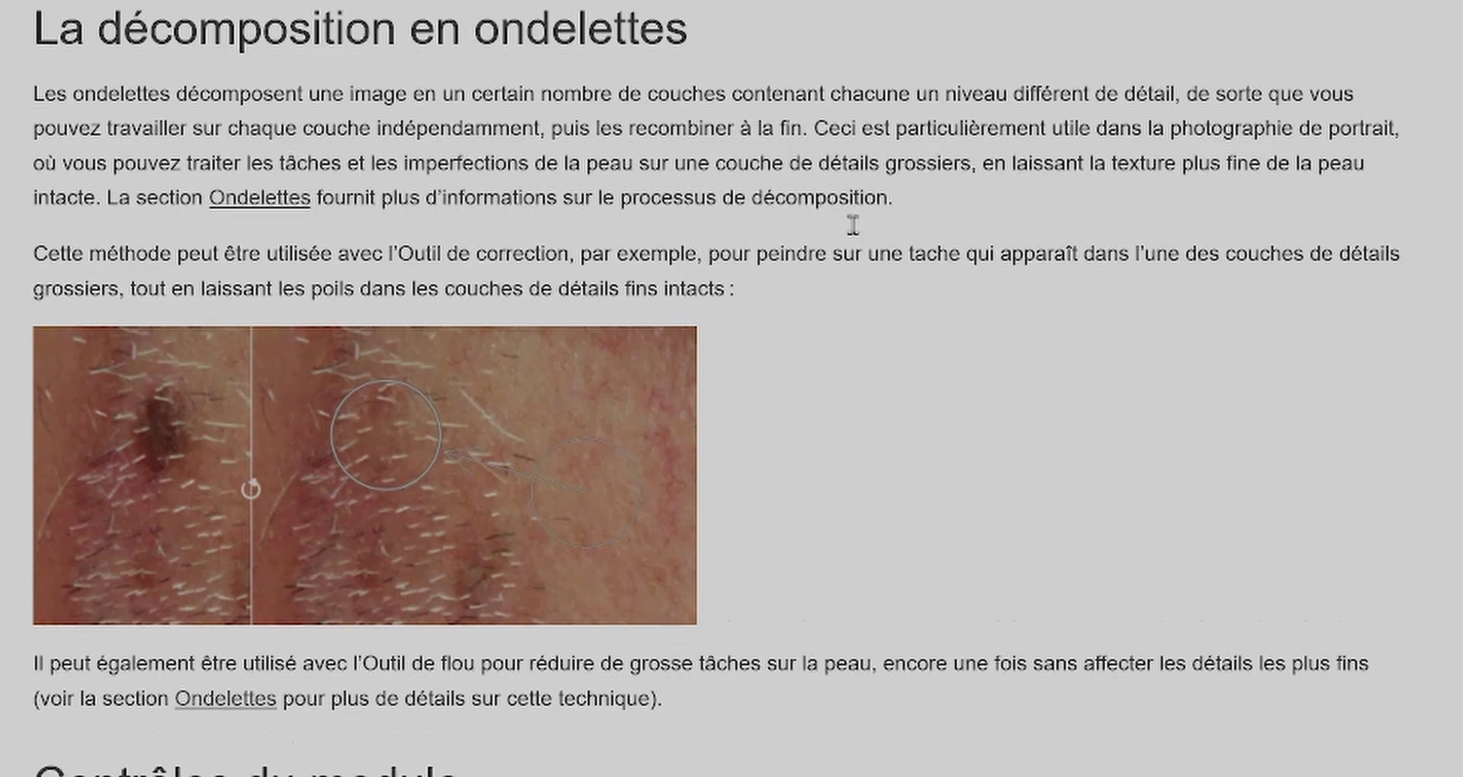
scroll(854, 236, down, 10)
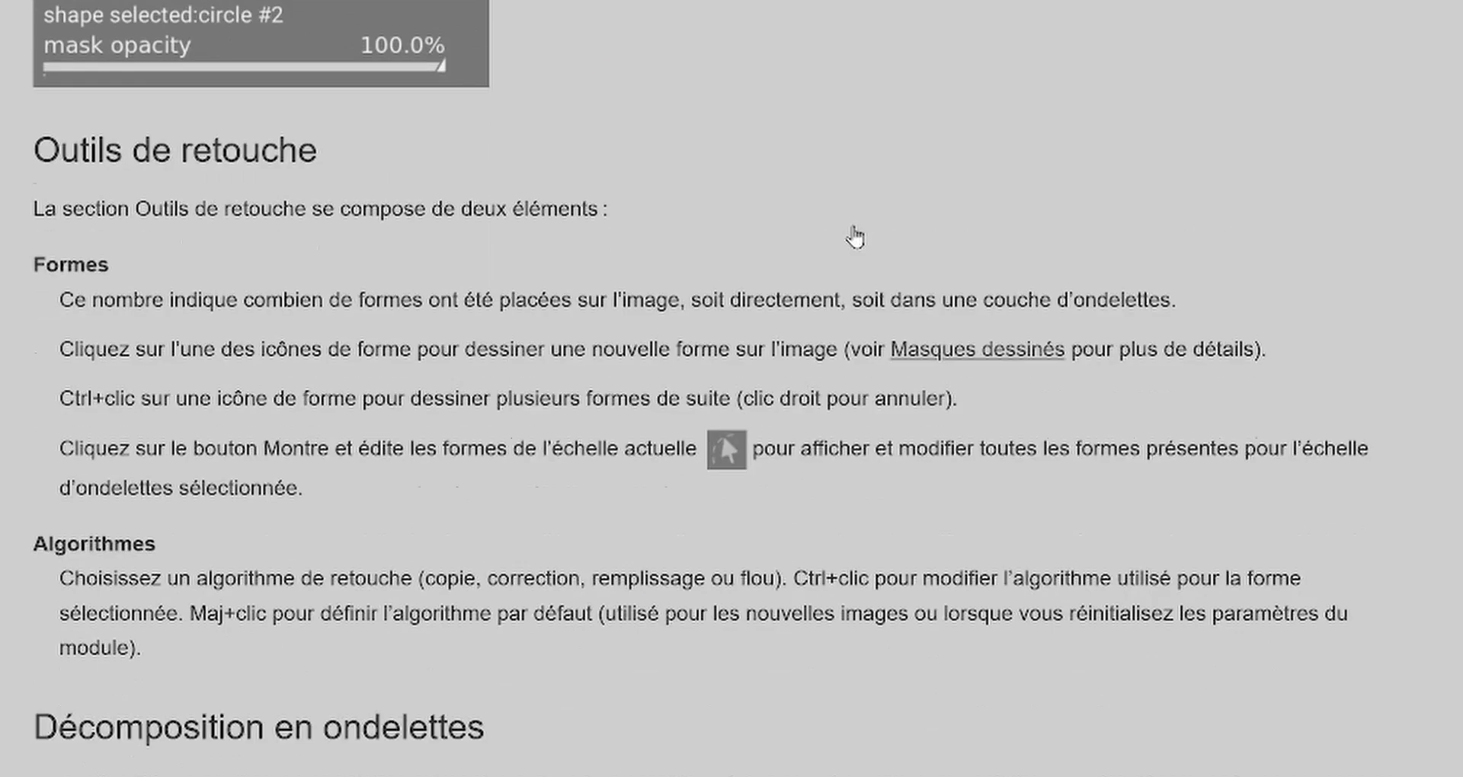
scroll(859, 236, down, 9)
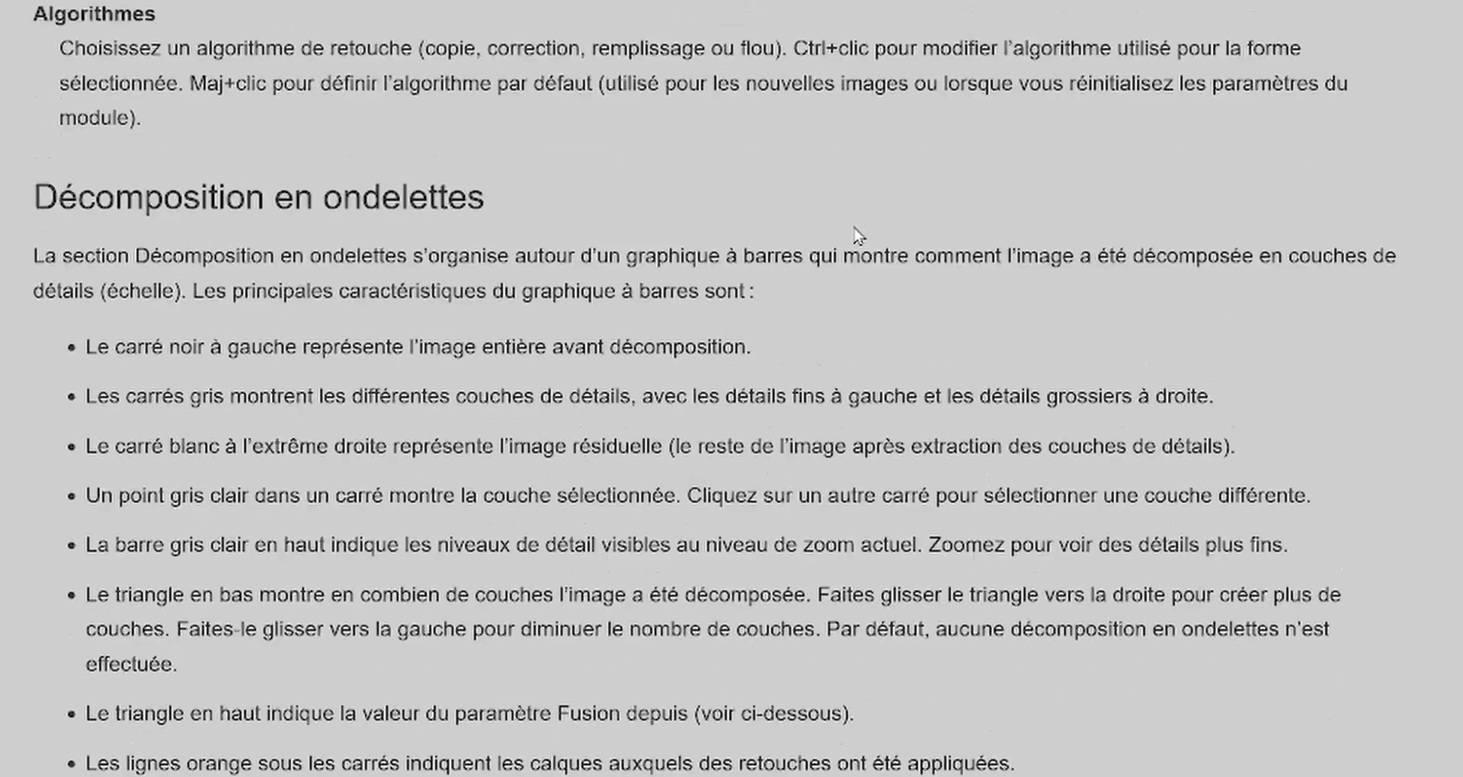
scroll(855, 235, down, 10)
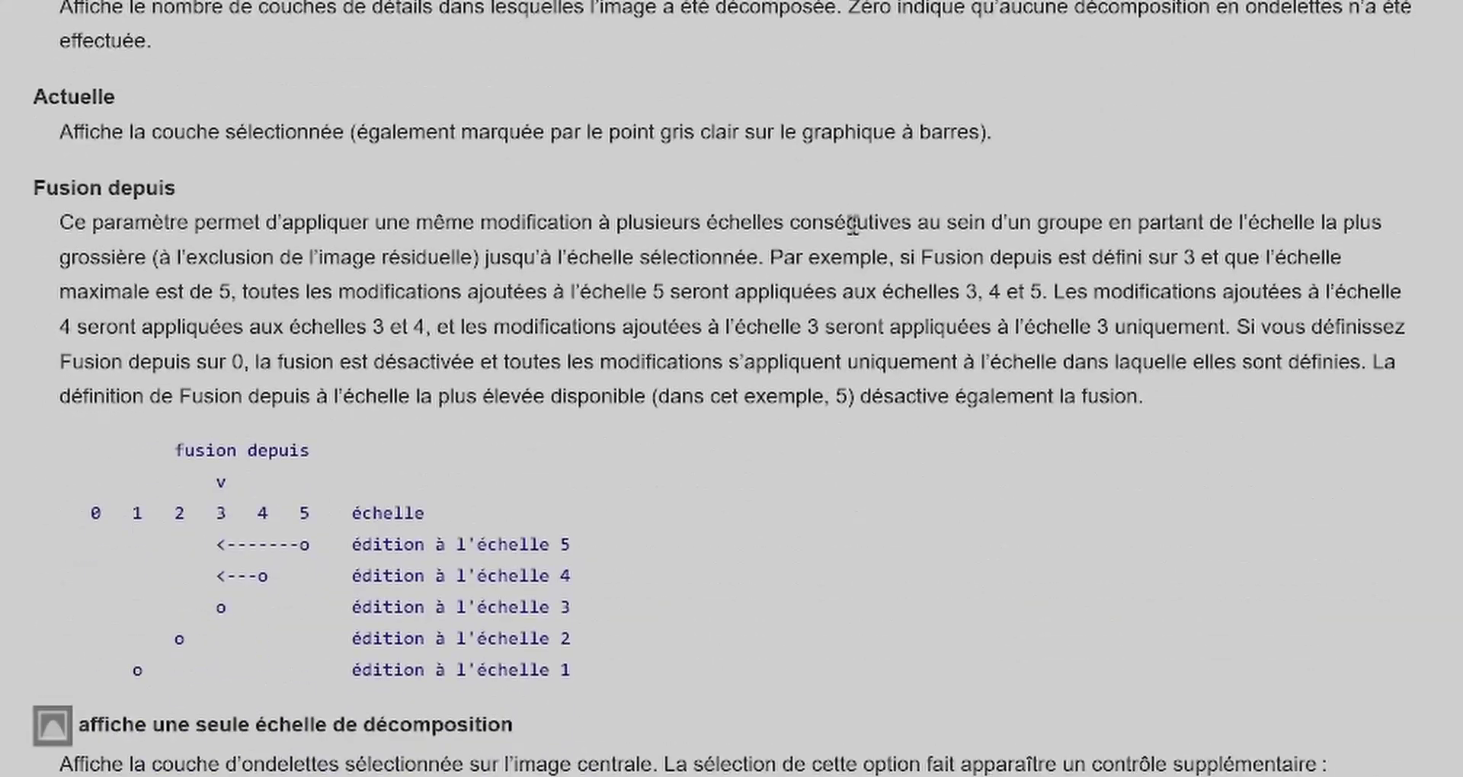
scroll(420, 280, down, 5)
scroll(420, 281, down, 18)
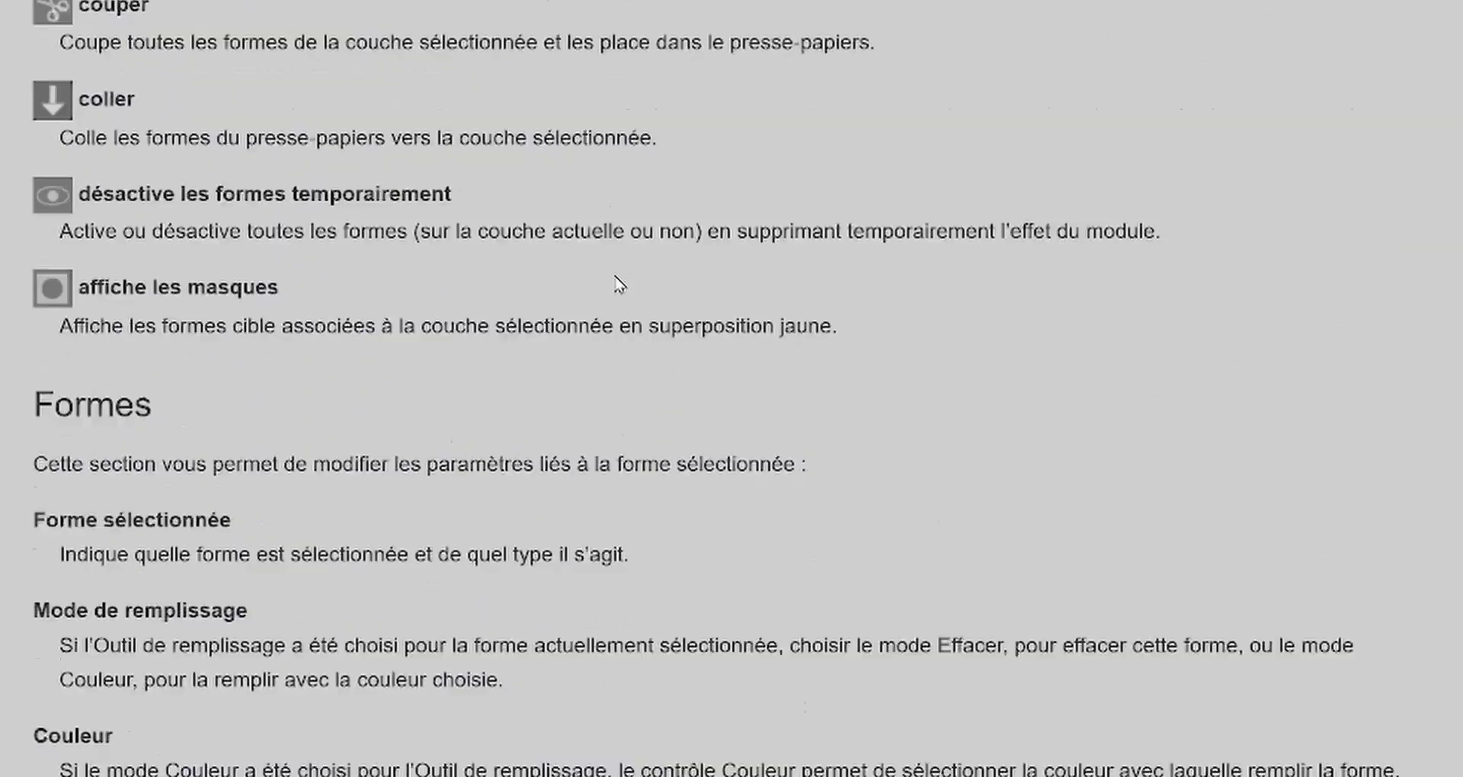
scroll(619, 283, up, 20)
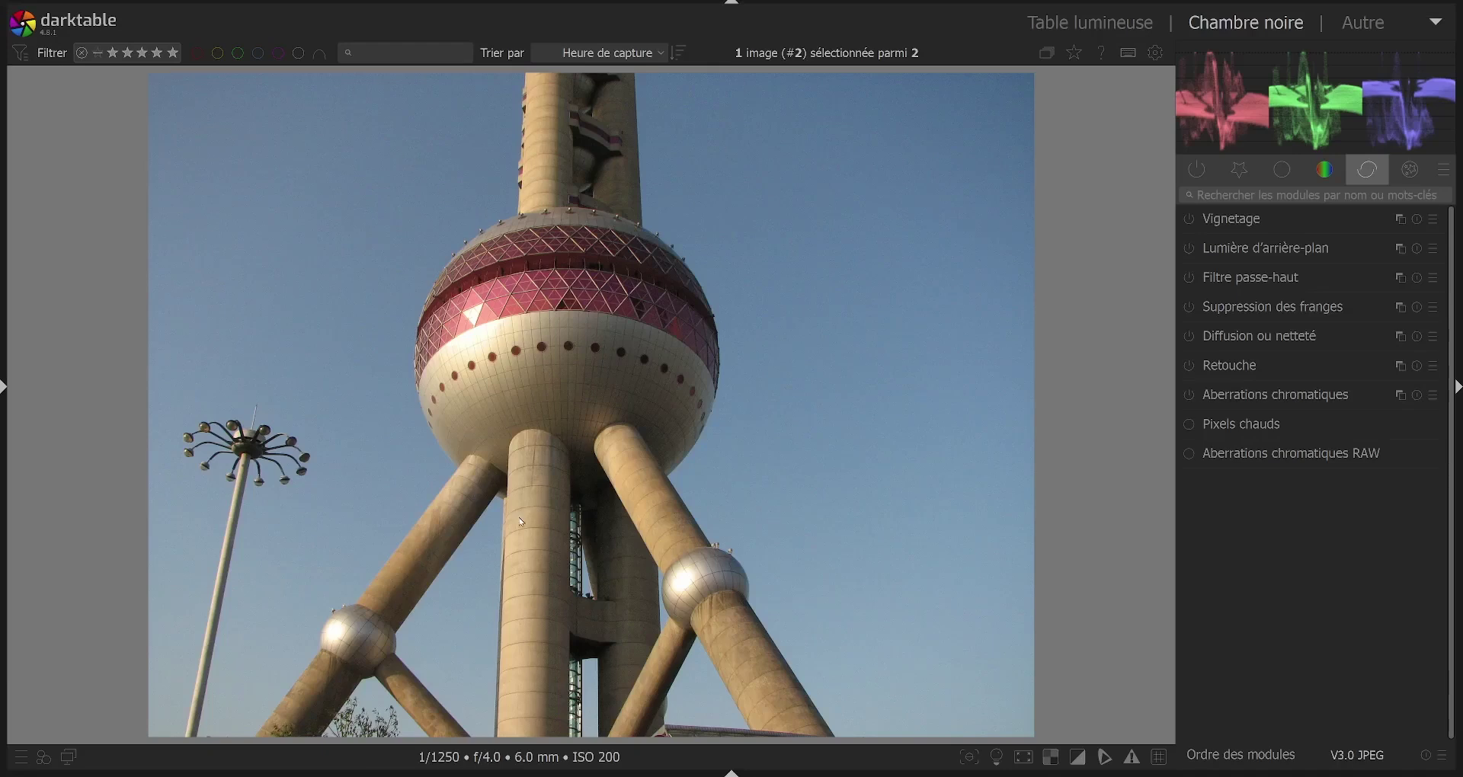
Expand the Retouche module and draw a closed path shape with the healing algorithm around the street lamp and its pole.
click(1231, 366)
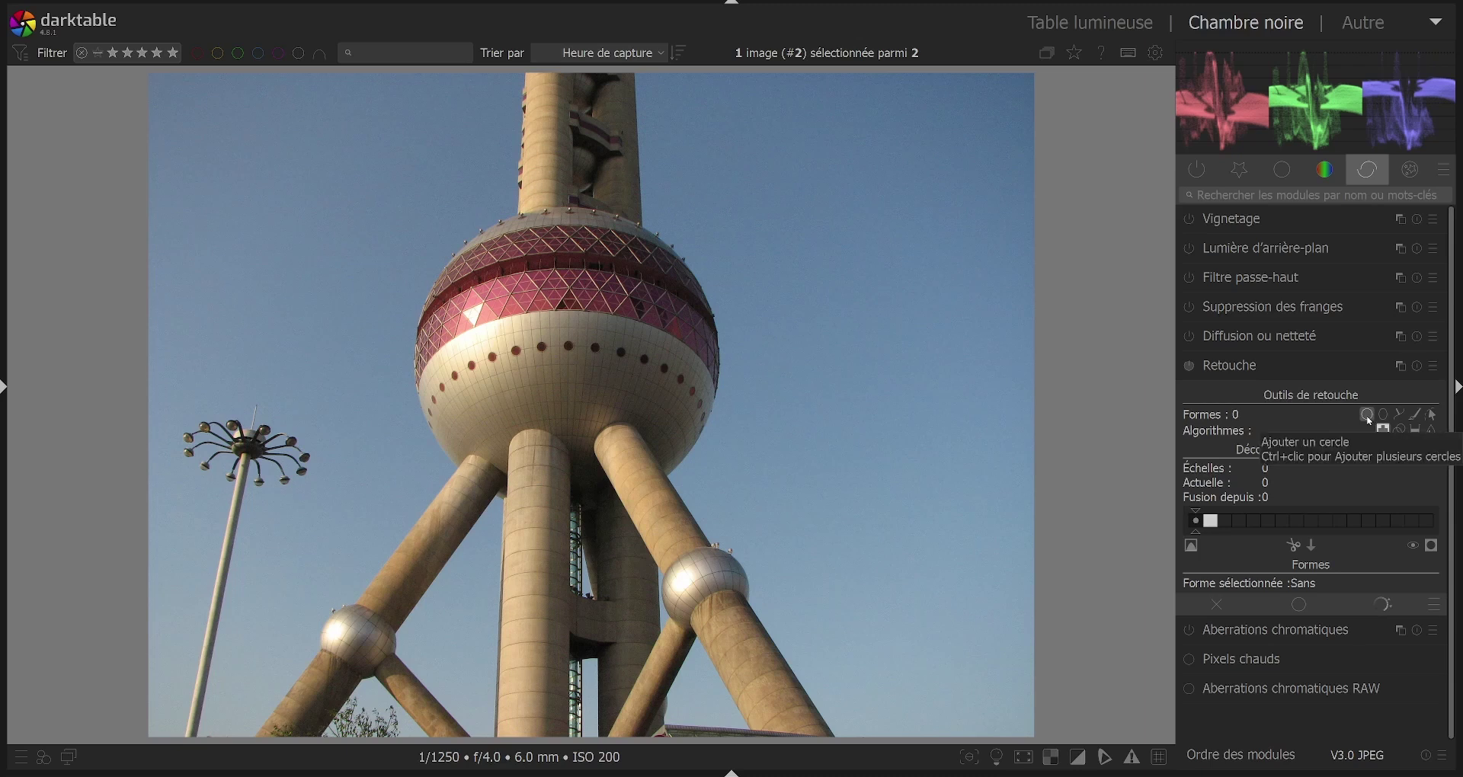
key(Caps_Lock)
key(t)
key(ctrl+shift+t)
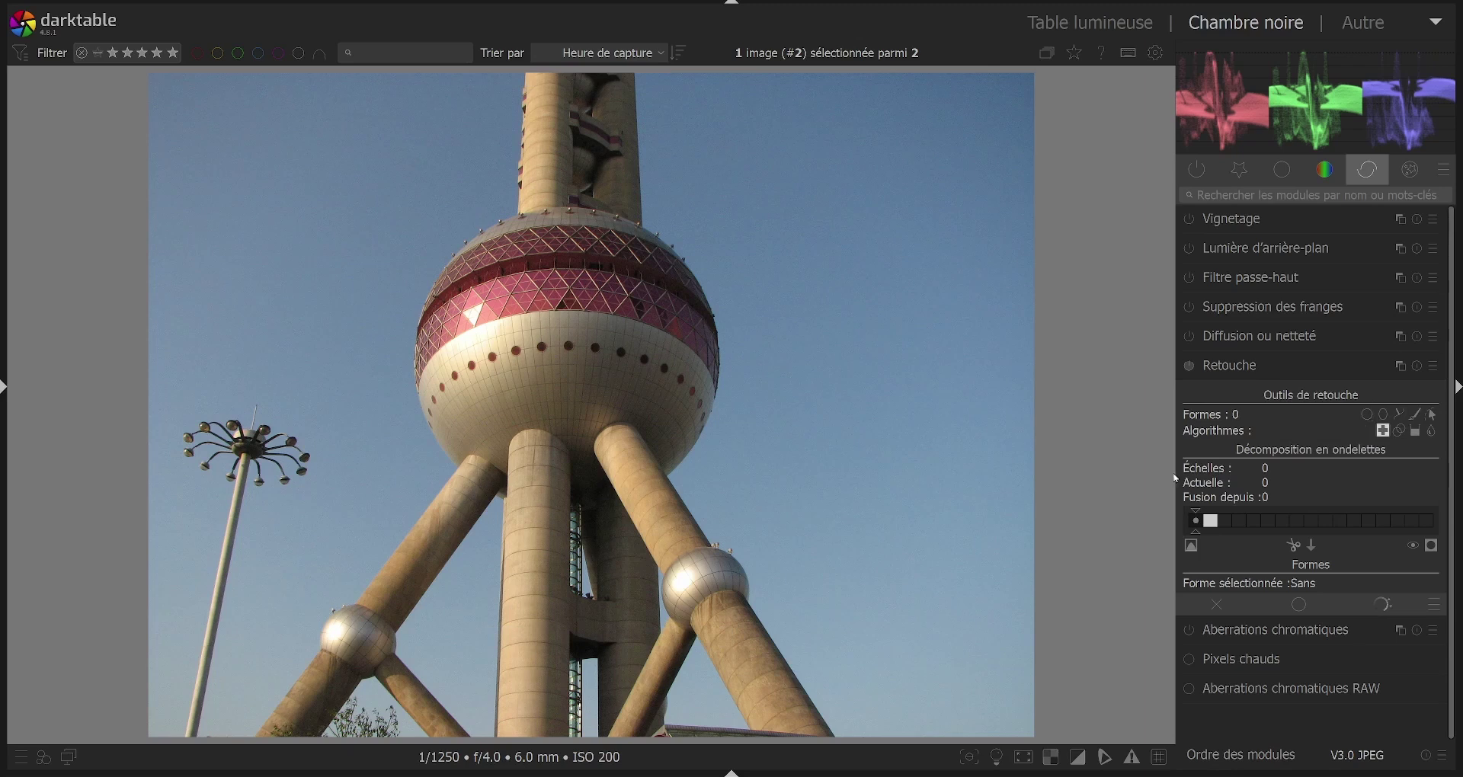
key(ctrl+shift+t)
click(1400, 416)
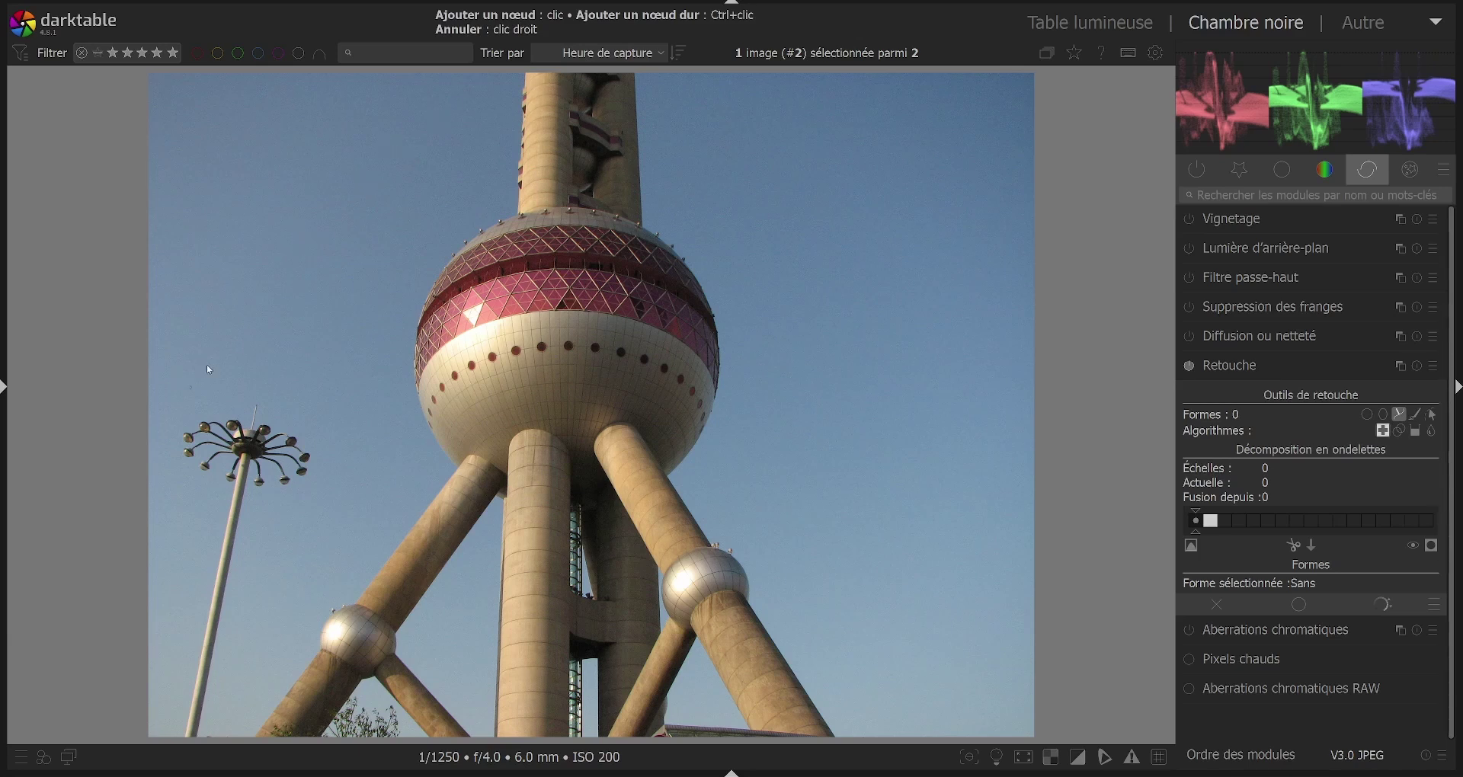
click(220, 499)
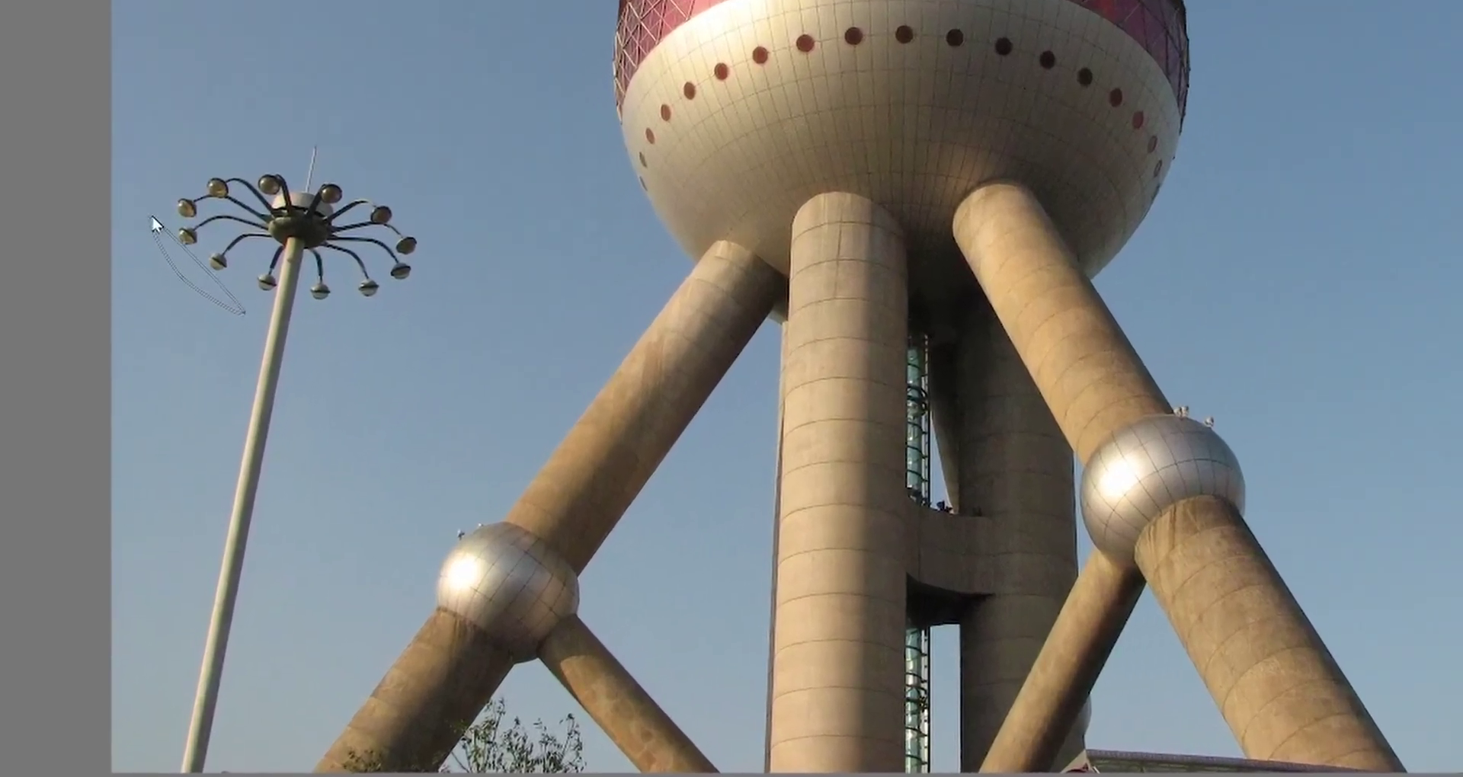
drag(152, 218, 222, 151)
mouse_move(227, 55)
mouse_down()
mouse_move(343, 53)
mouse_move(492, 103)
mouse_move(457, 99)
mouse_move(480, 209)
mouse_move(409, 271)
mouse_move(356, 265)
mouse_move(313, 288)
mouse_move(336, 246)
mouse_move(341, 300)
mouse_up()
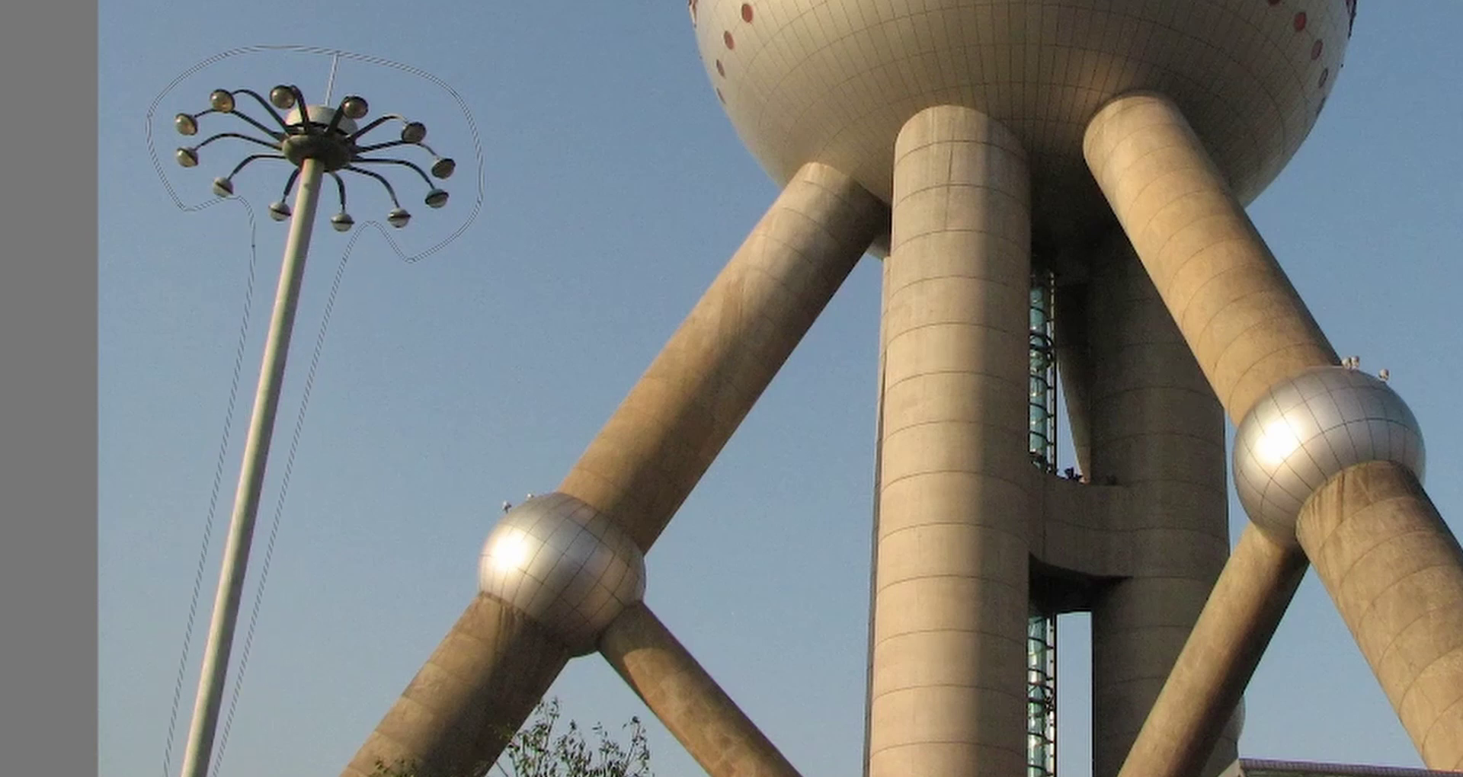
click(256, 265)
key(Return)
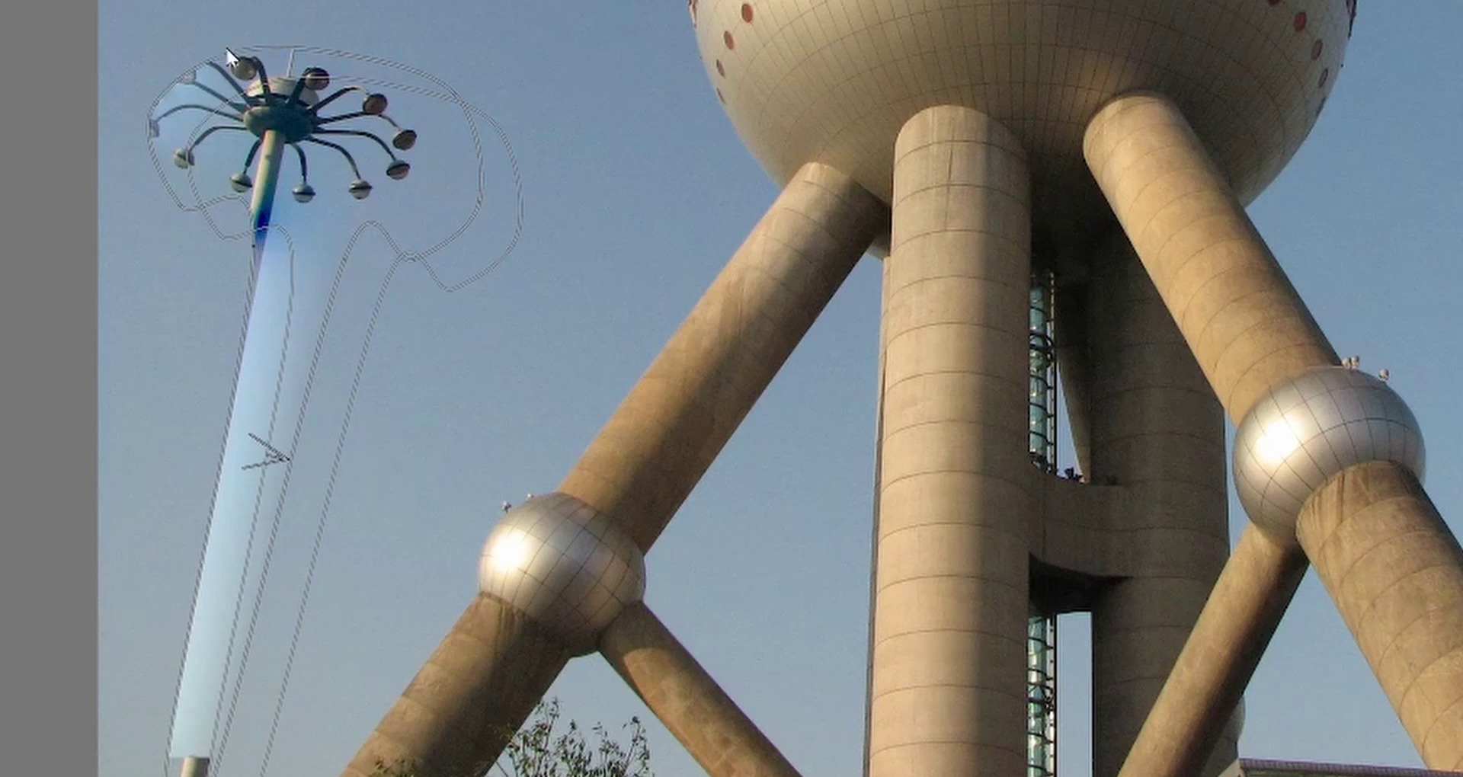
Move the path's nodes around the lamp head outward so the outline encloses all the lights with more margin.
drag(227, 52, 225, 24)
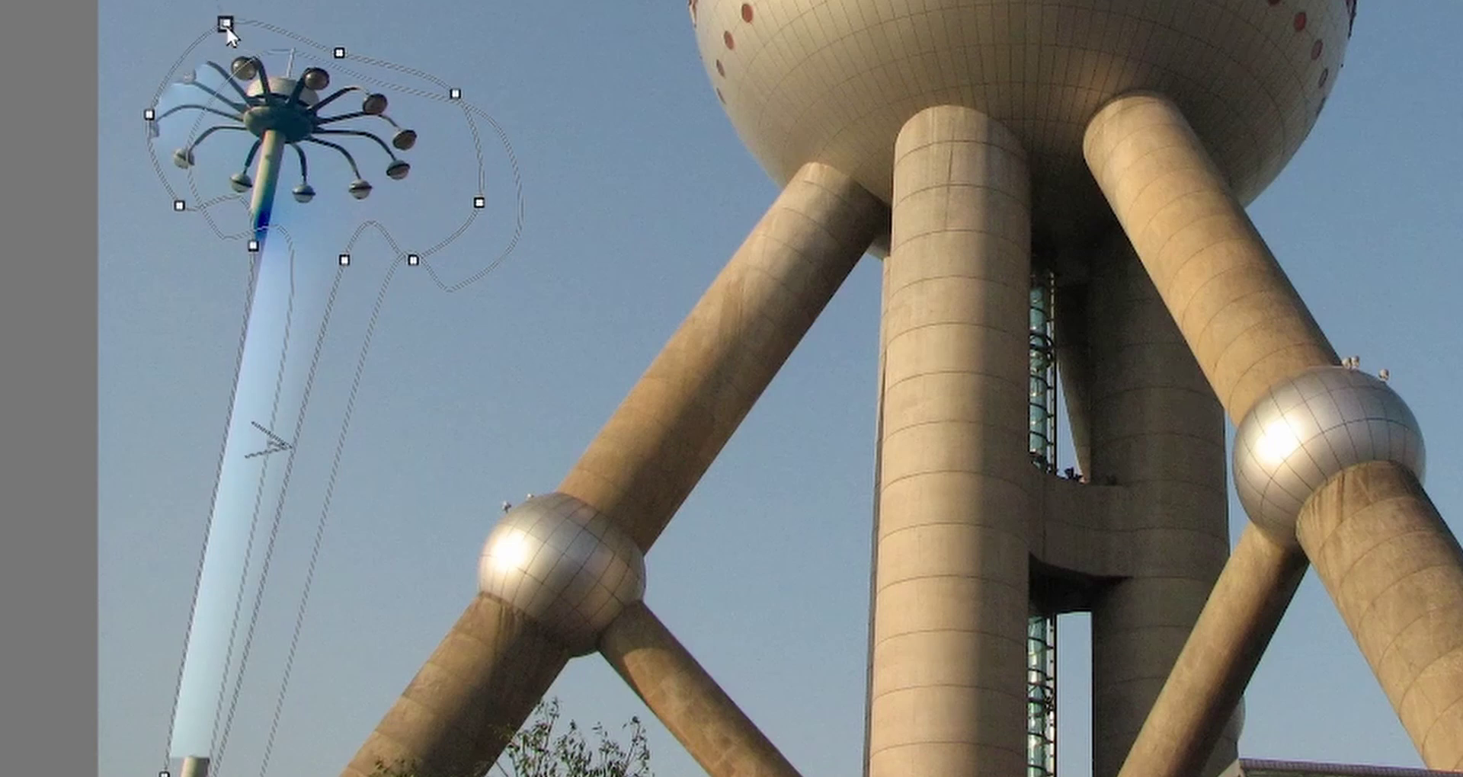
drag(148, 114, 134, 108)
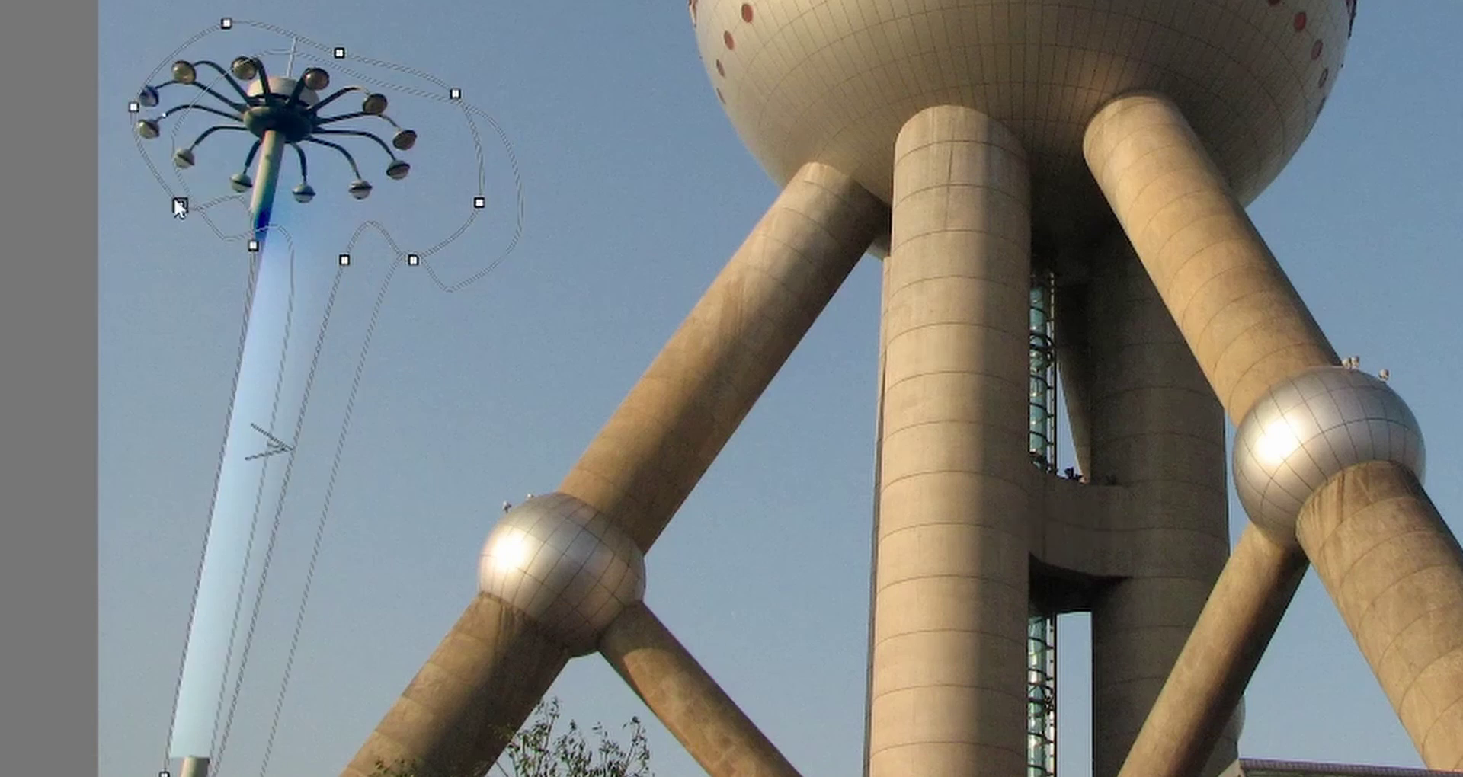
drag(179, 205, 157, 214)
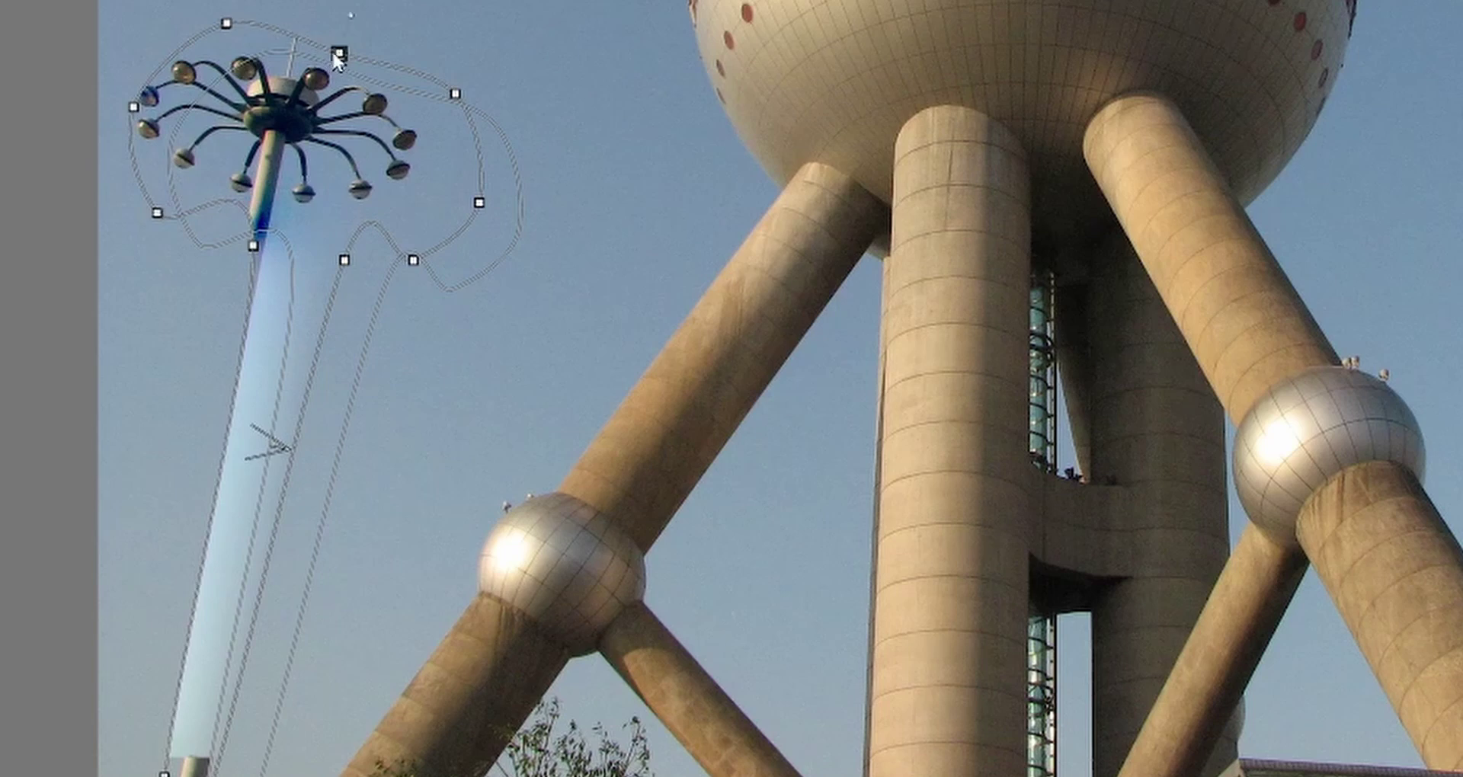
drag(330, 53, 352, 36)
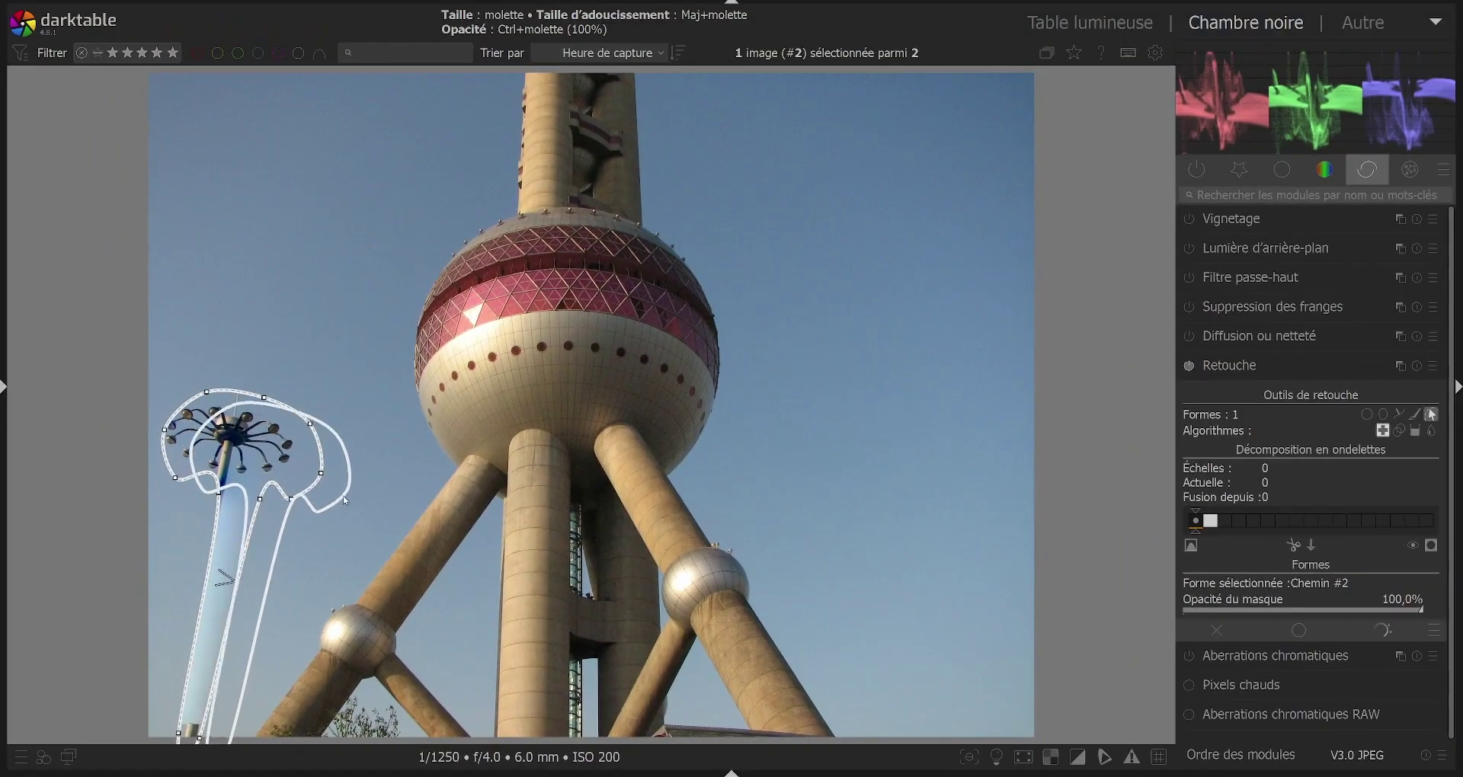
Move the path's source area to the clear sky right of the tower and hide the shape outlines.
mouse_move(345, 501)
mouse_down()
mouse_move(587, 492)
mouse_move(872, 525)
mouse_move(980, 496)
mouse_move(1013, 464)
mouse_move(991, 473)
mouse_up()
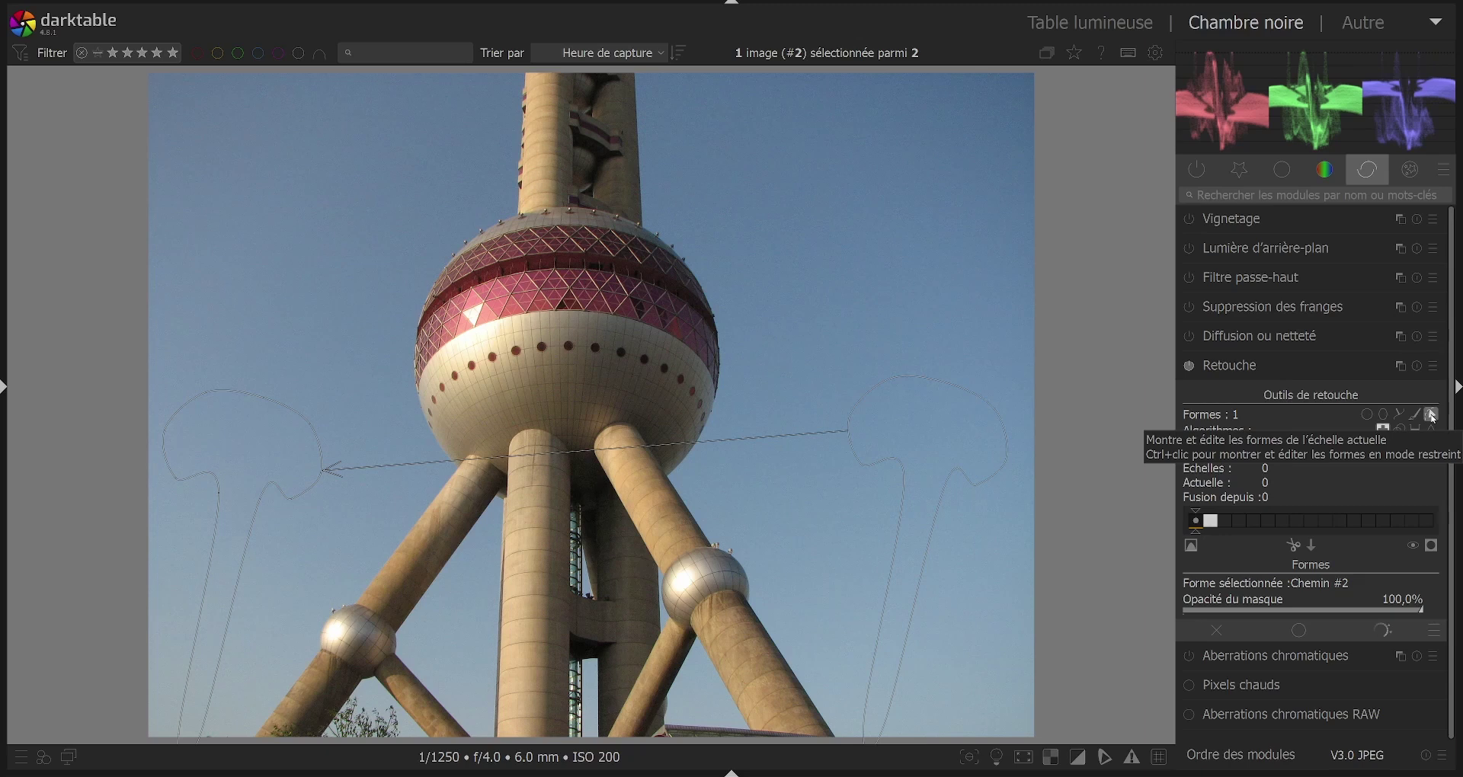
click(1433, 417)
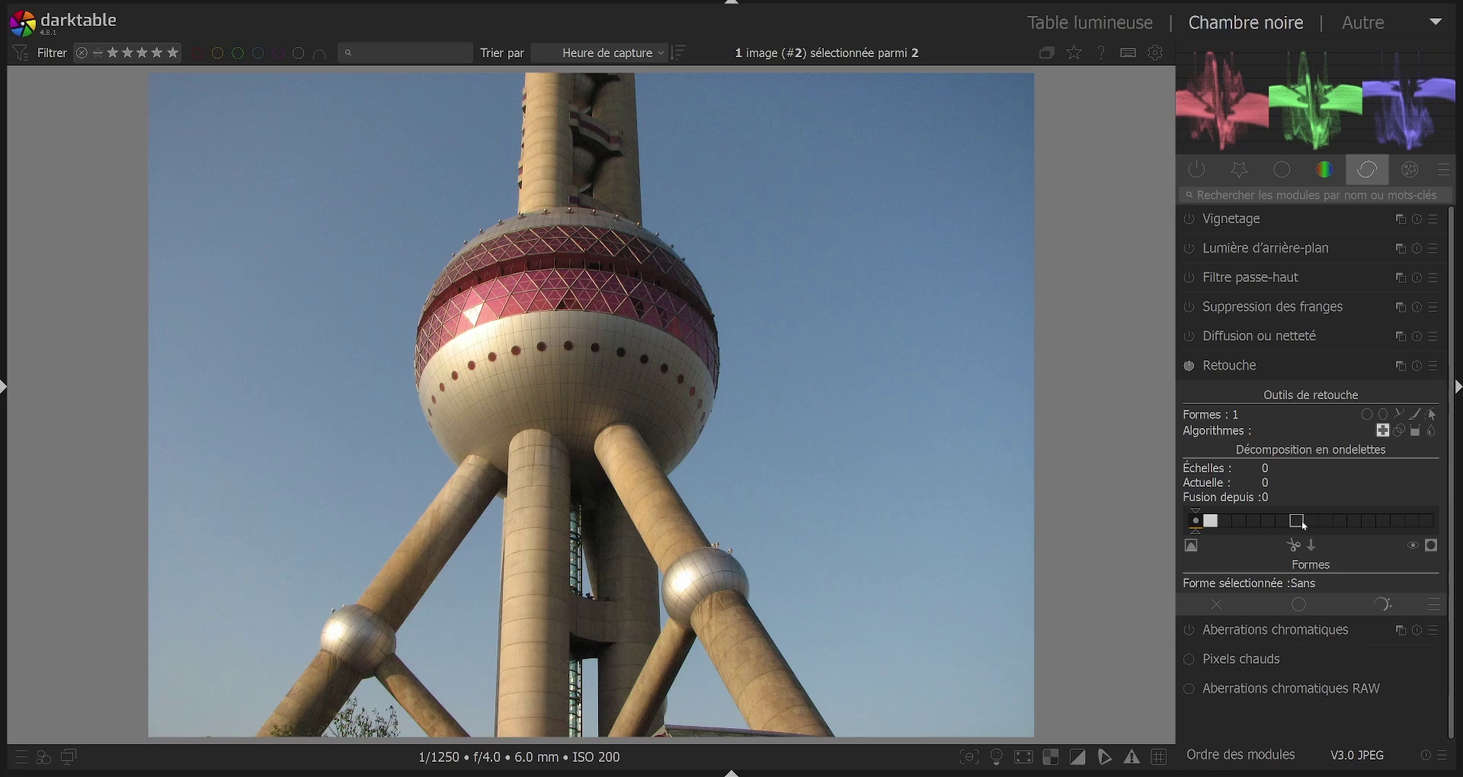
key(F9)
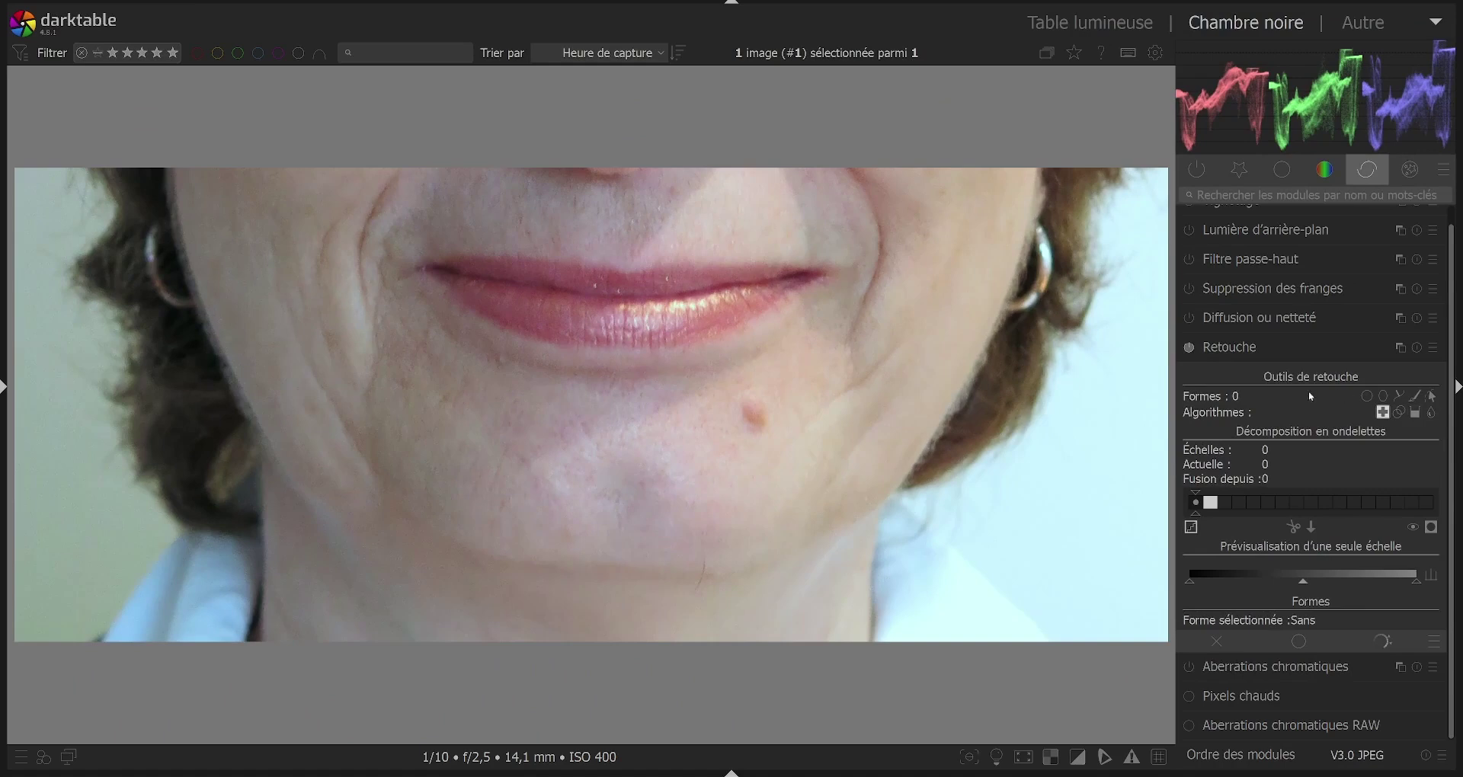
Try healing the mole on the chin with a circle sourced from clear skin beside it, and reset the Retouche module.
click(1366, 397)
click(753, 422)
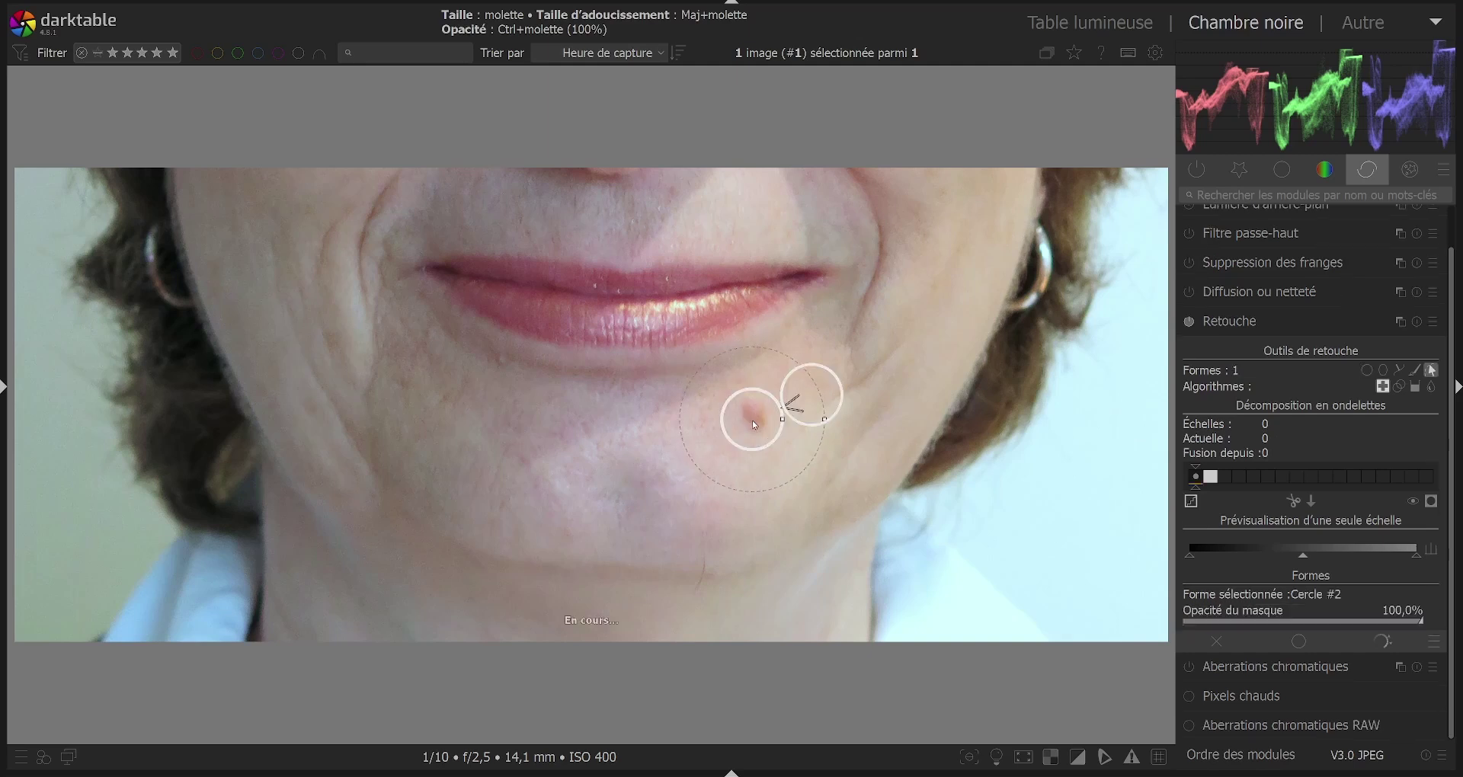
drag(789, 472, 674, 446)
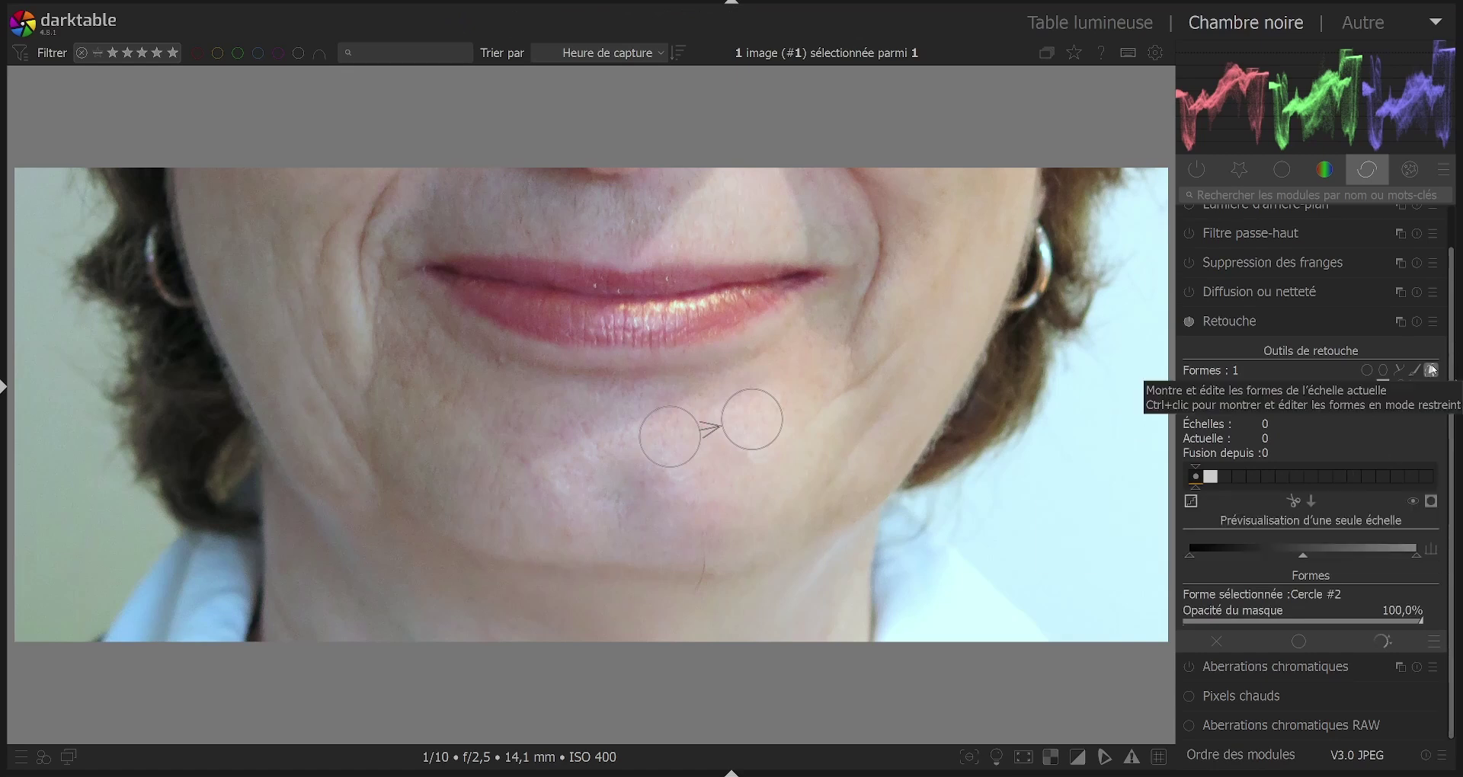
click(1432, 370)
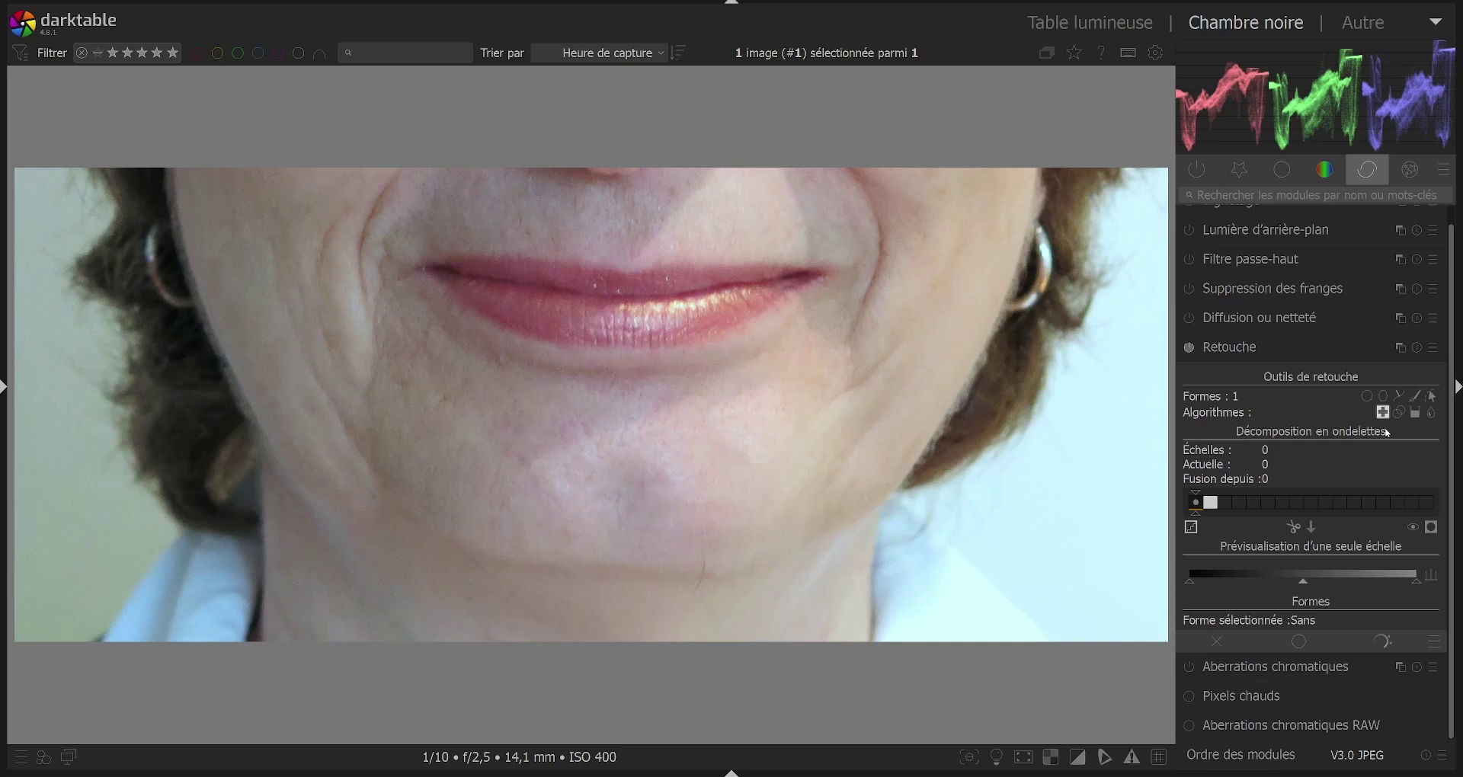
click(1417, 347)
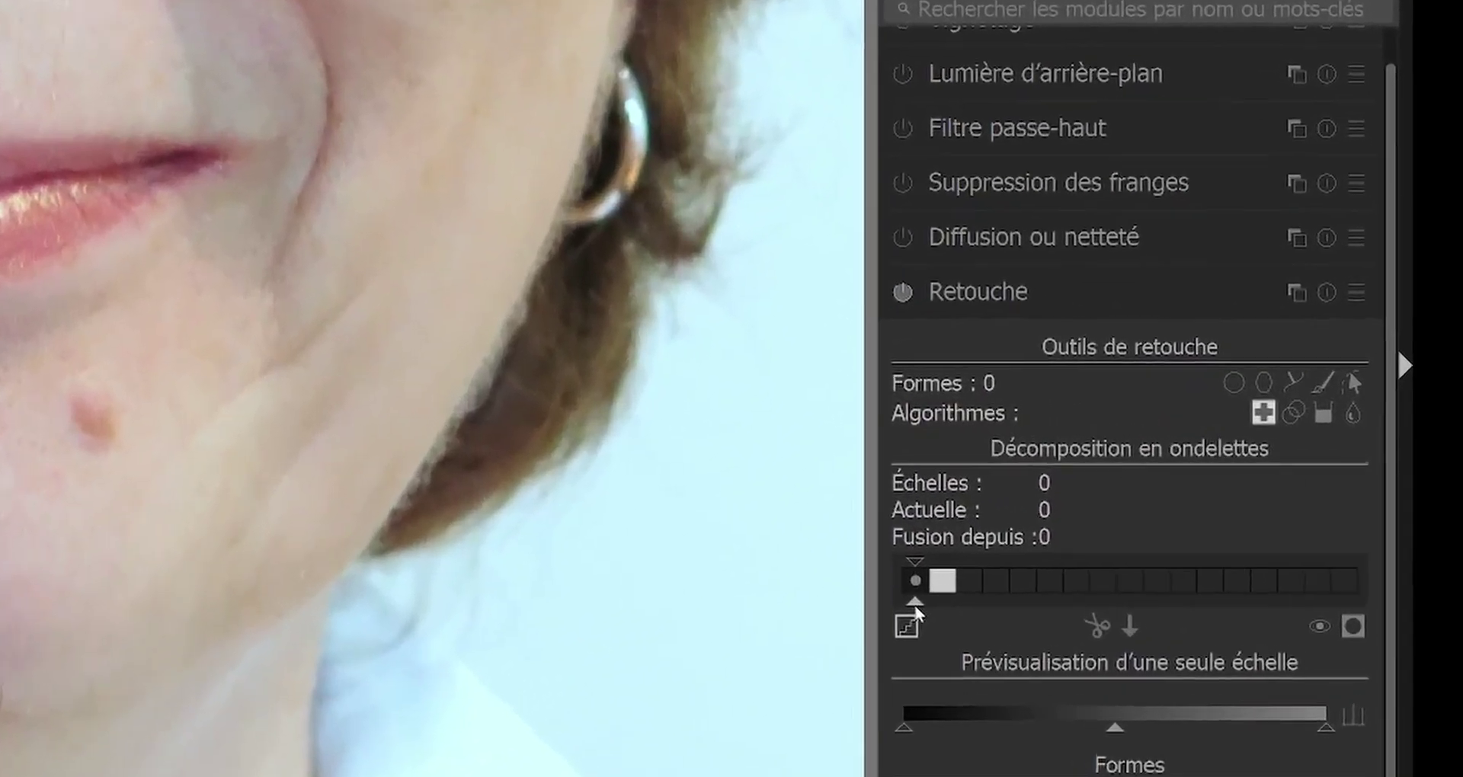
Set the Retouche module's wavelet decomposition to 7 scales.
drag(1202, 516, 1209, 518)
mouse_move(834, 640)
mouse_down()
mouse_move(1030, 650)
mouse_move(1015, 648)
mouse_up()
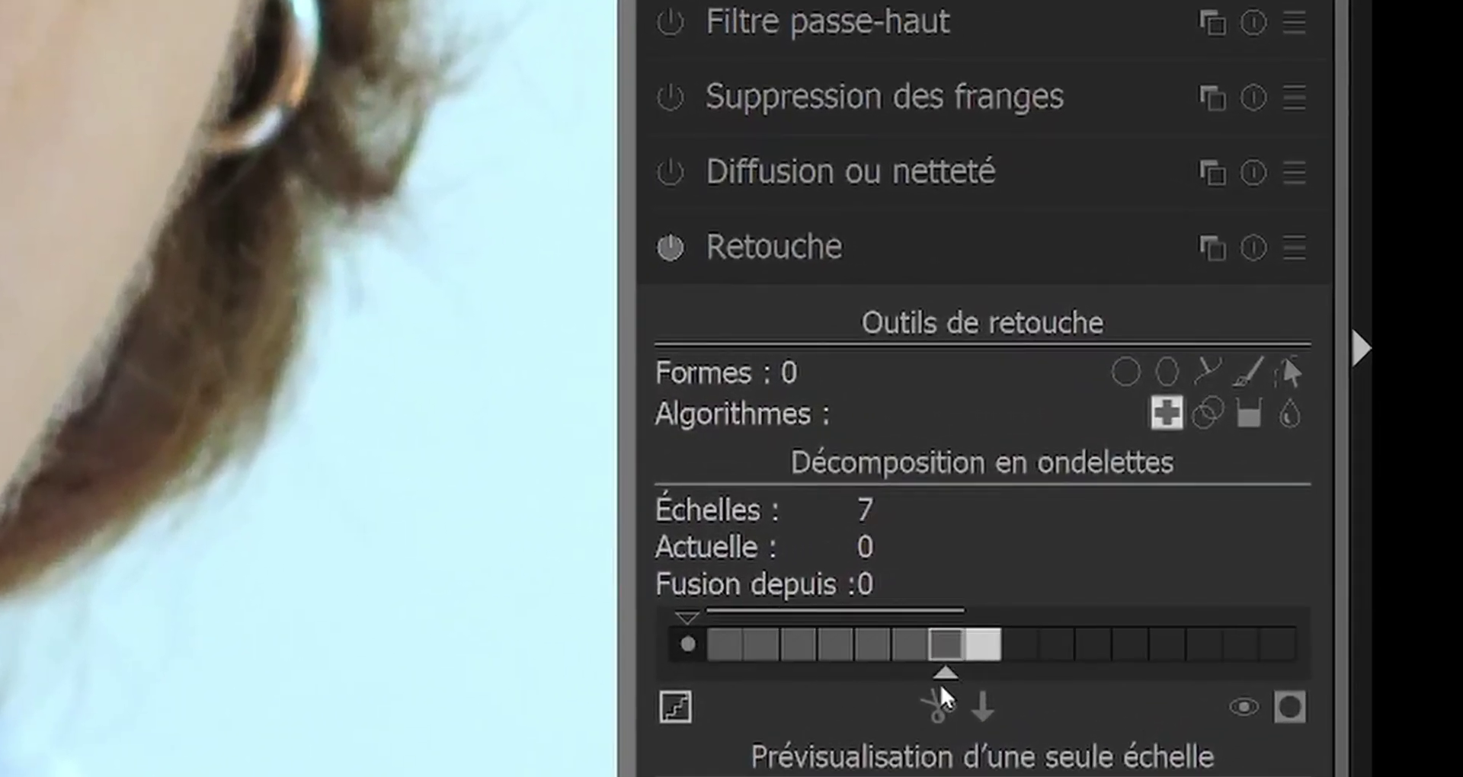
drag(928, 692, 966, 689)
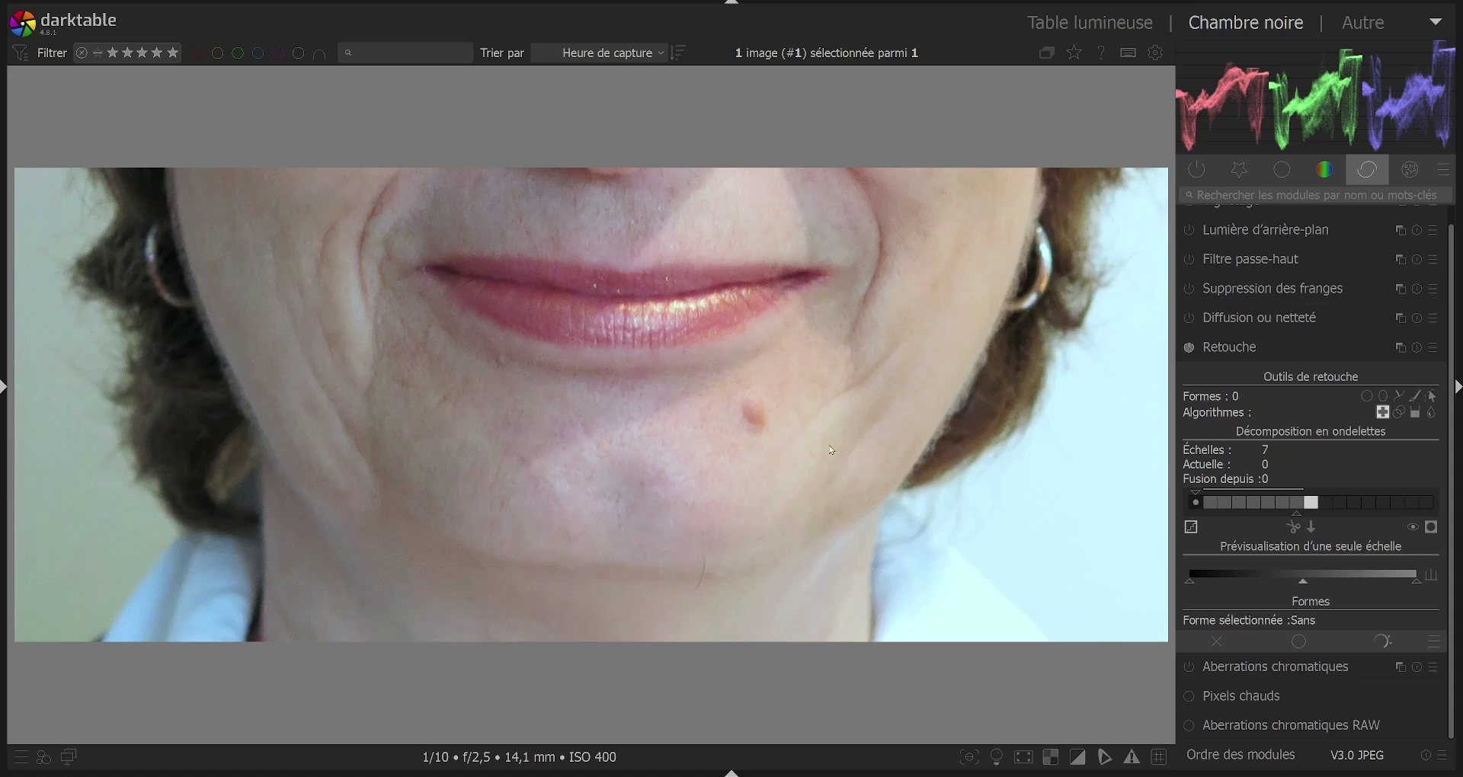
Select wavelet scale 1 for the single-scale preview and adjust the preview levels, first by hand and finally automatically.
click(1212, 506)
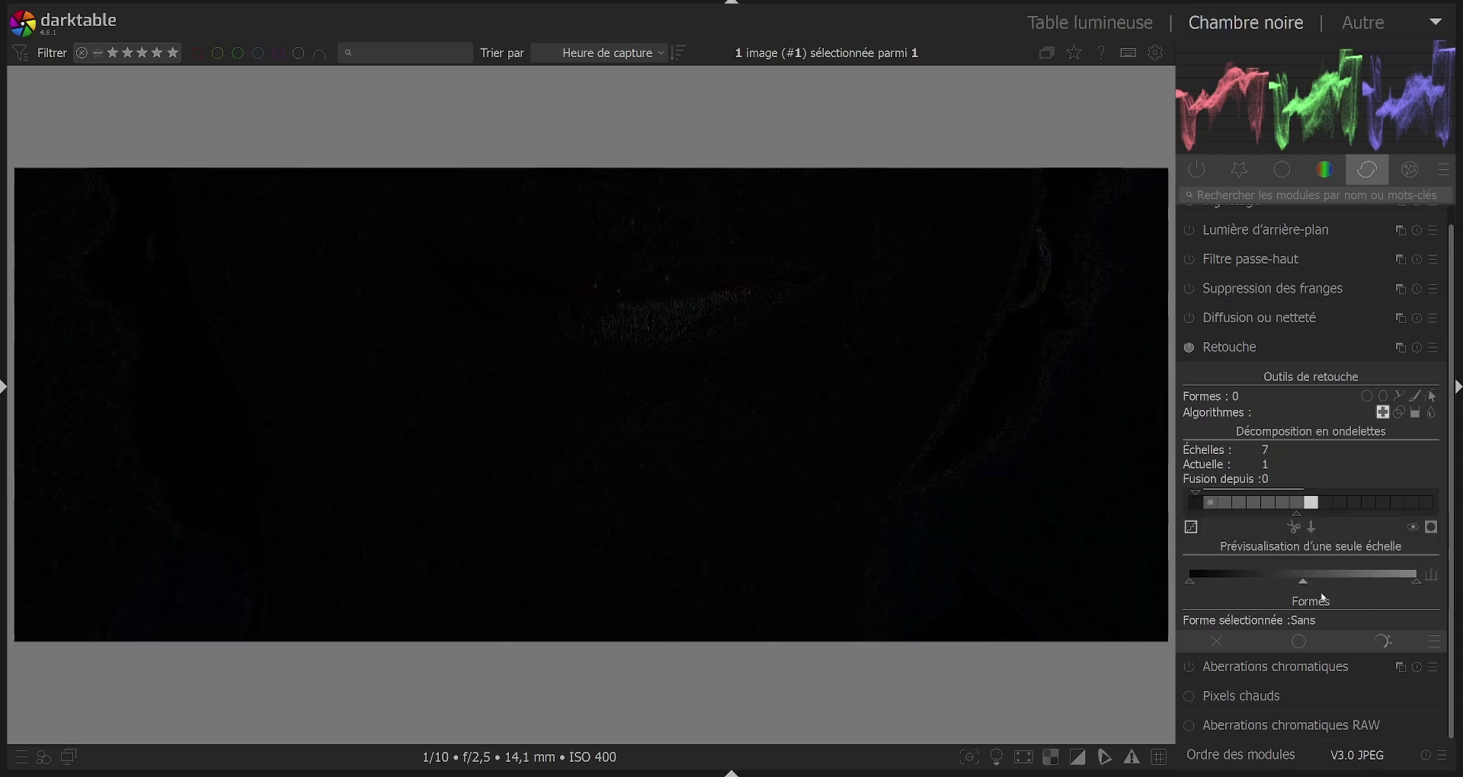
drag(1309, 589, 1399, 589)
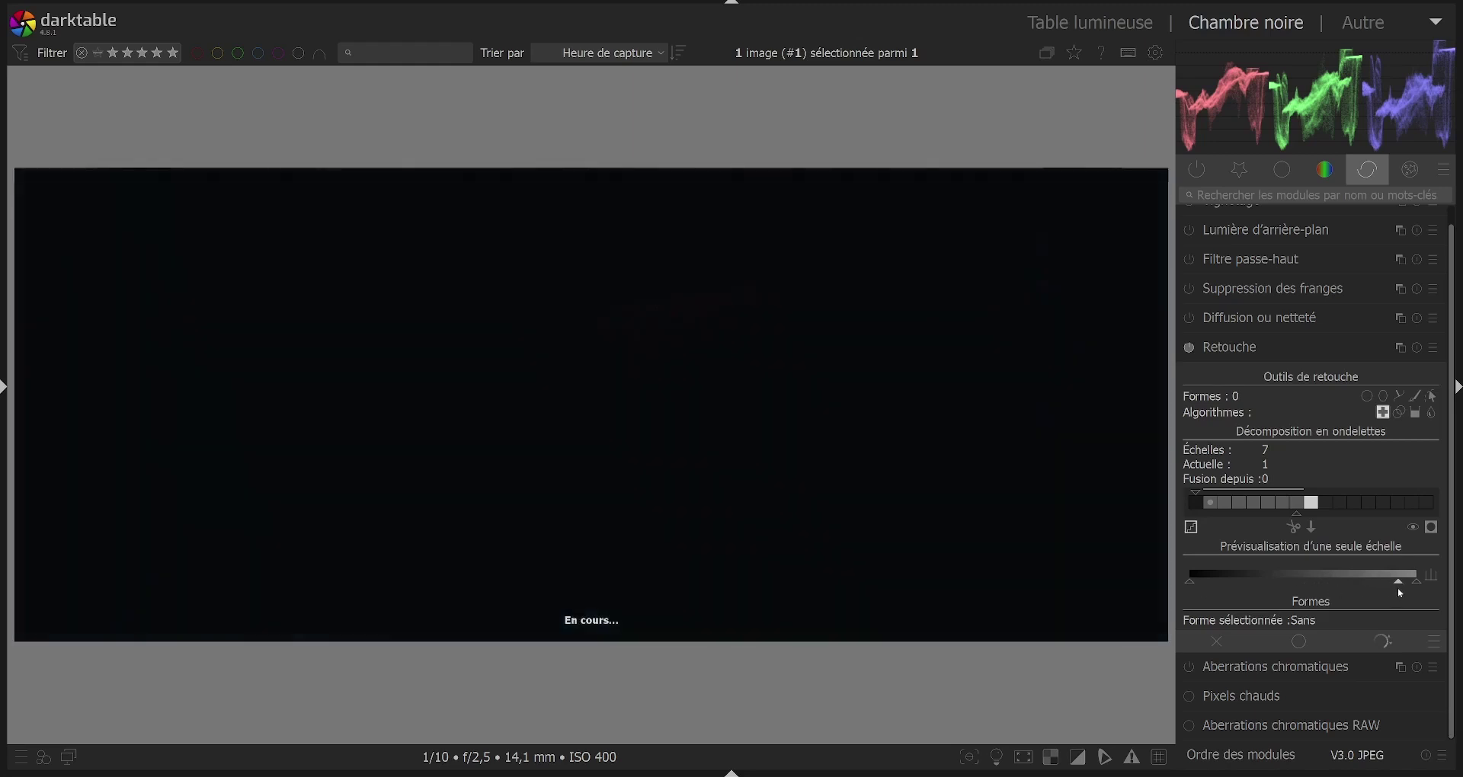
mouse_move(1188, 584)
mouse_down()
mouse_move(1355, 593)
mouse_move(1196, 606)
mouse_up()
drag(1398, 584, 1286, 604)
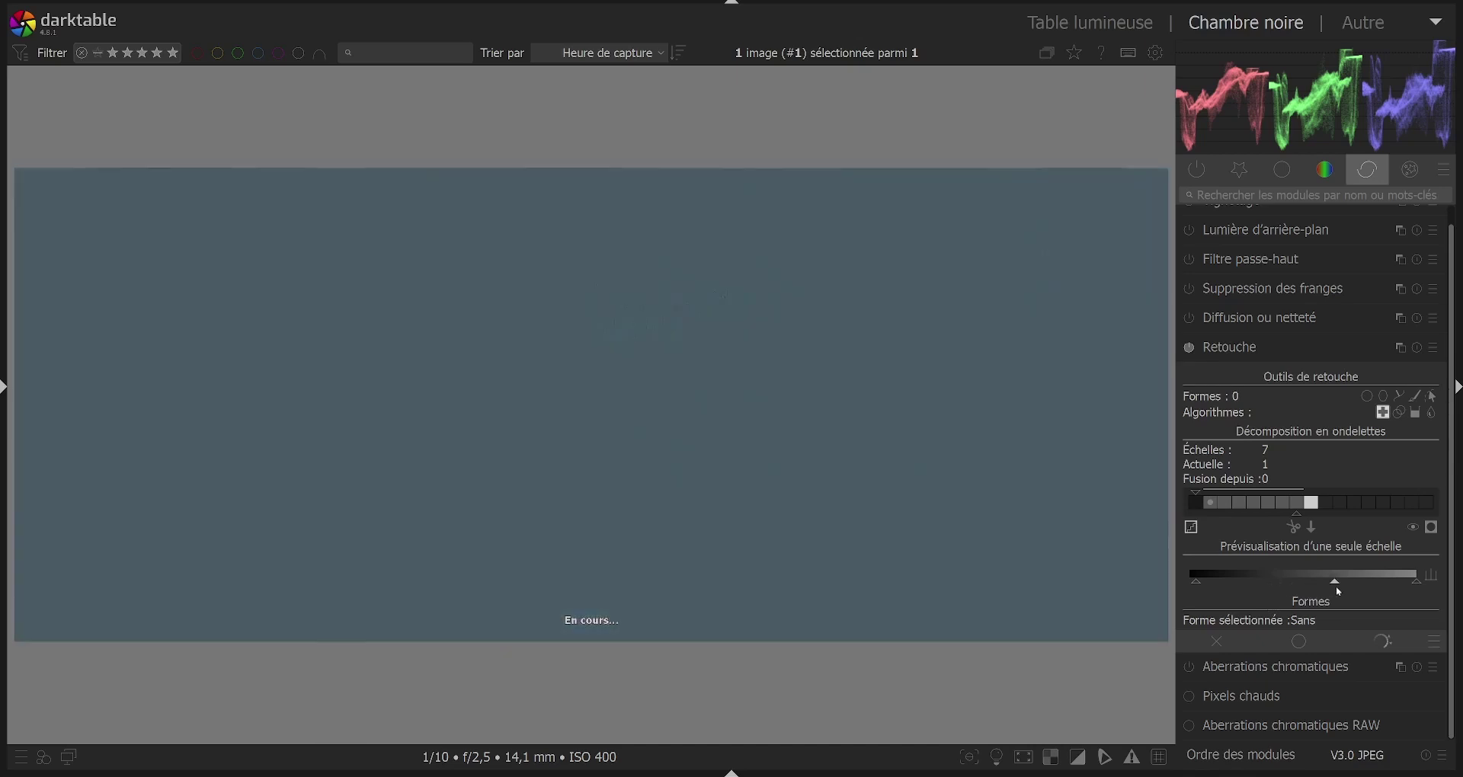
click(1432, 577)
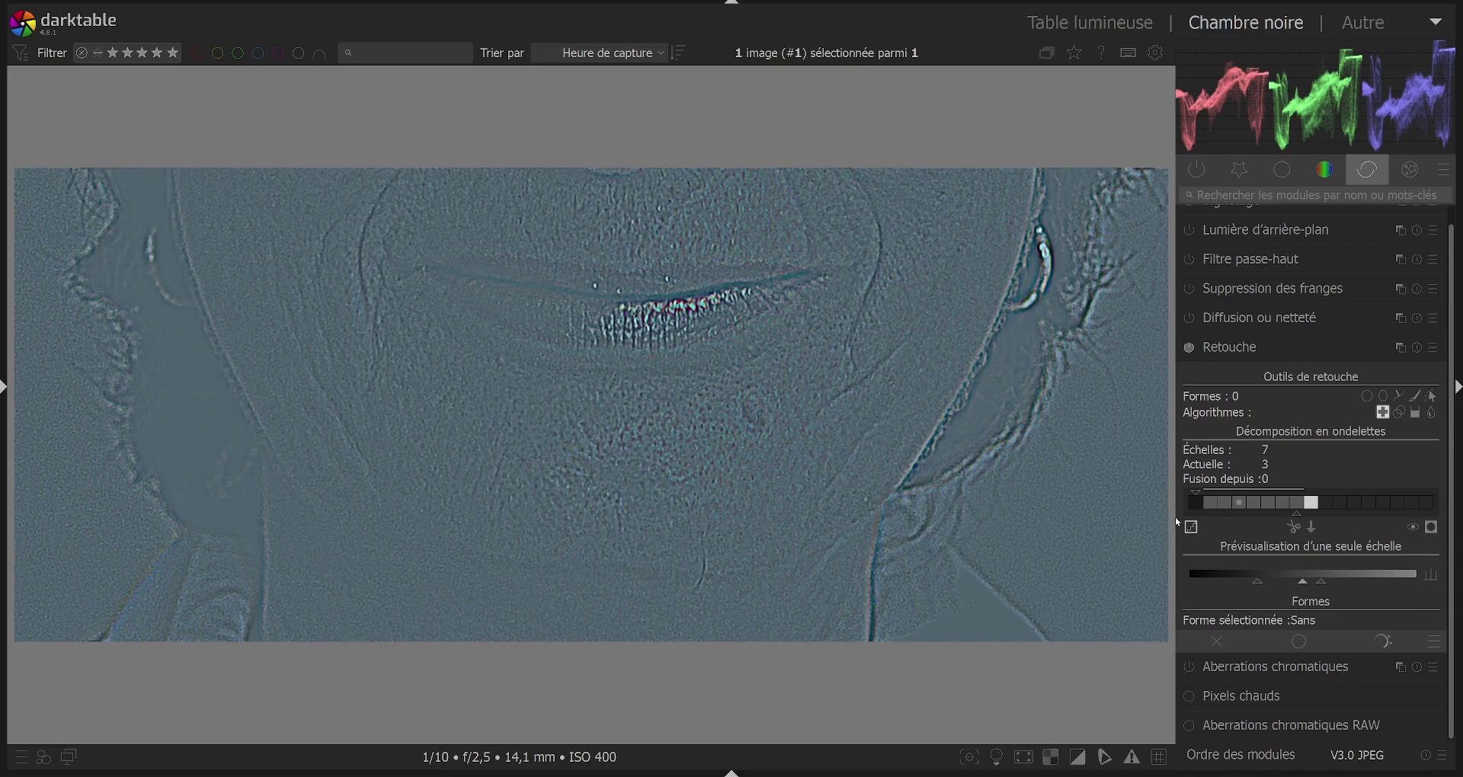
click(1211, 503)
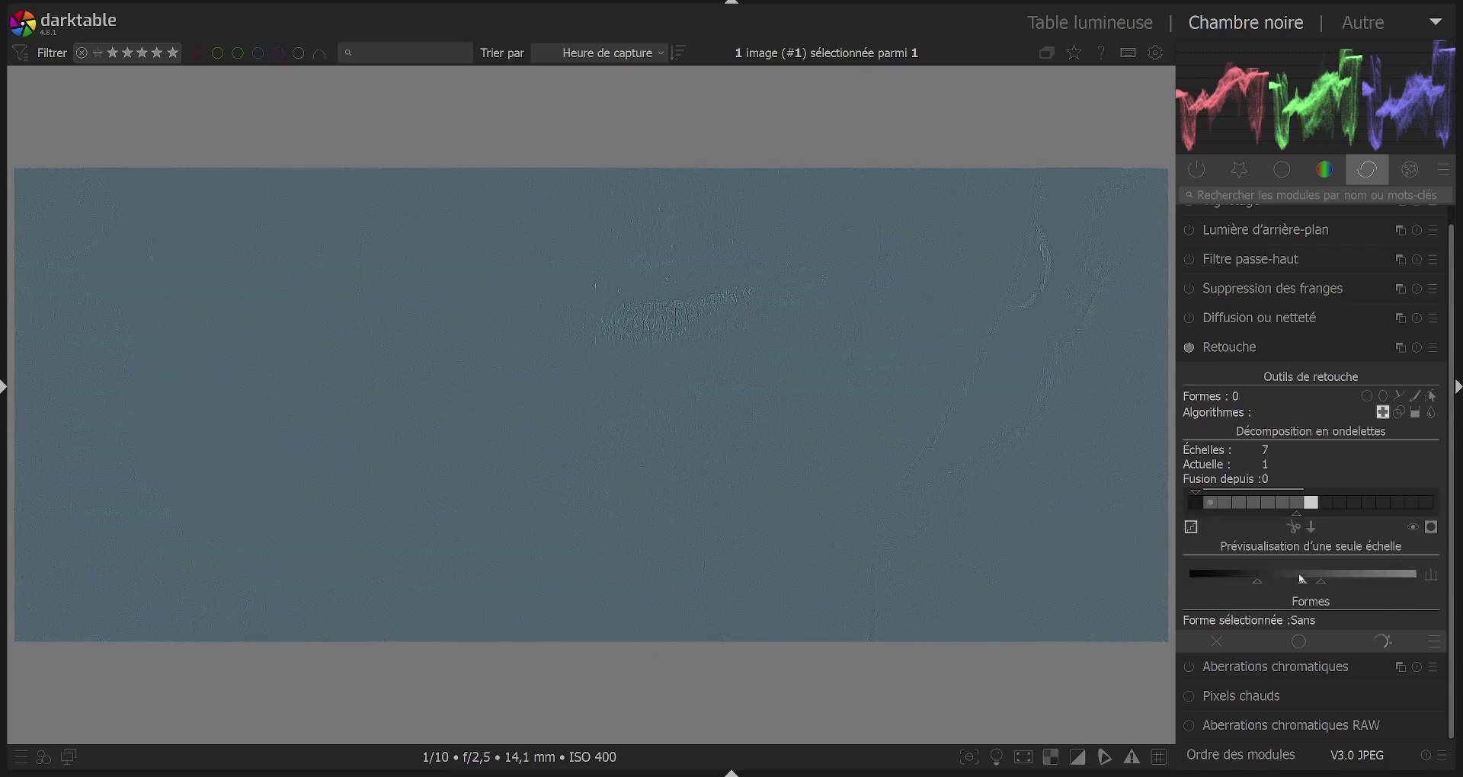
Display wavelet scale 2 and adjust the single-scale preview levels to bring out its detail.
drag(1258, 591, 1263, 596)
click(1226, 507)
mouse_move(1305, 587)
mouse_down()
mouse_move(1348, 584)
mouse_move(1307, 584)
mouse_move(1314, 603)
mouse_up()
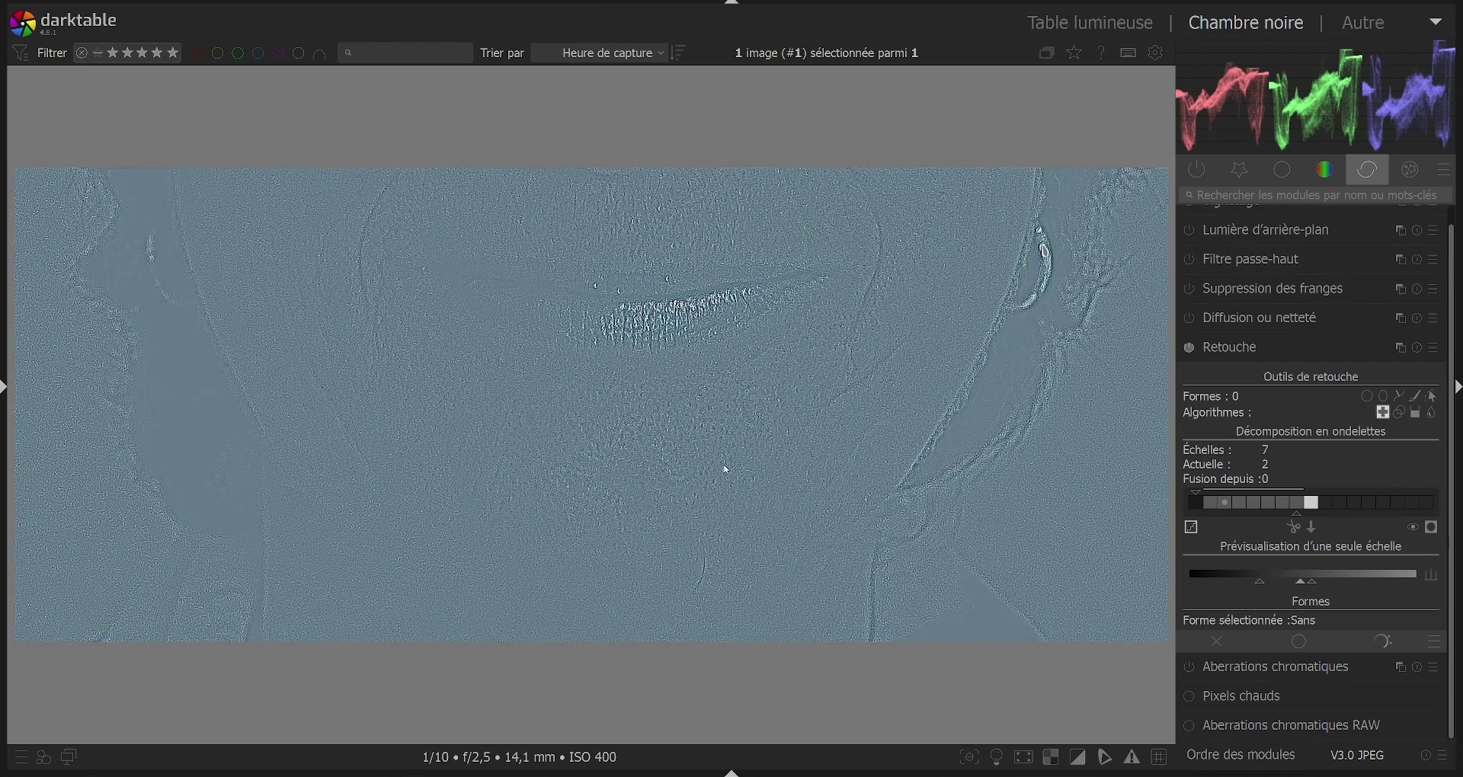
On wavelet scale 3, heal the chin mole with a circle and move its source onto skin to the mole's left.
click(1240, 503)
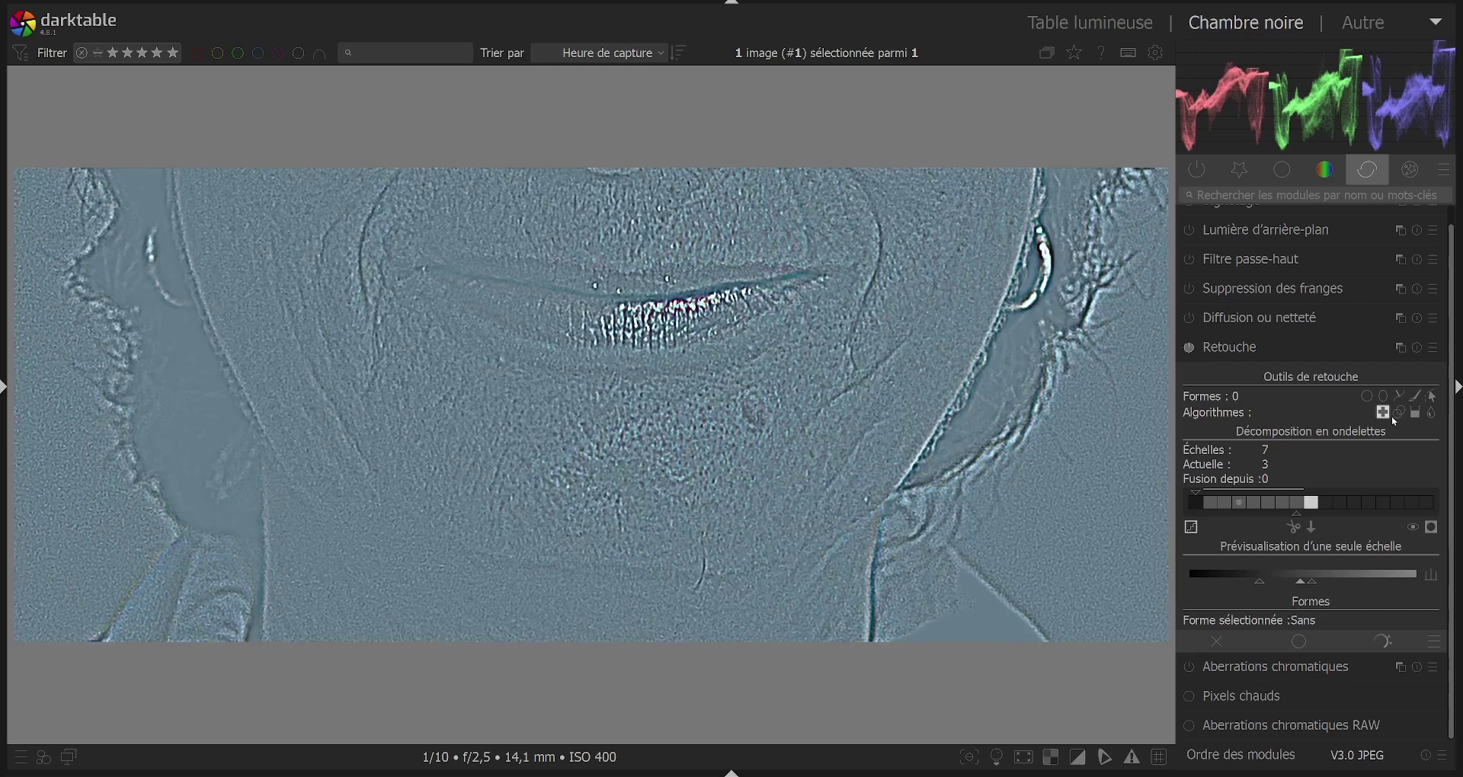
click(1367, 396)
click(754, 410)
mouse_move(811, 382)
mouse_down()
mouse_move(738, 452)
mouse_move(642, 420)
mouse_move(661, 441)
mouse_up()
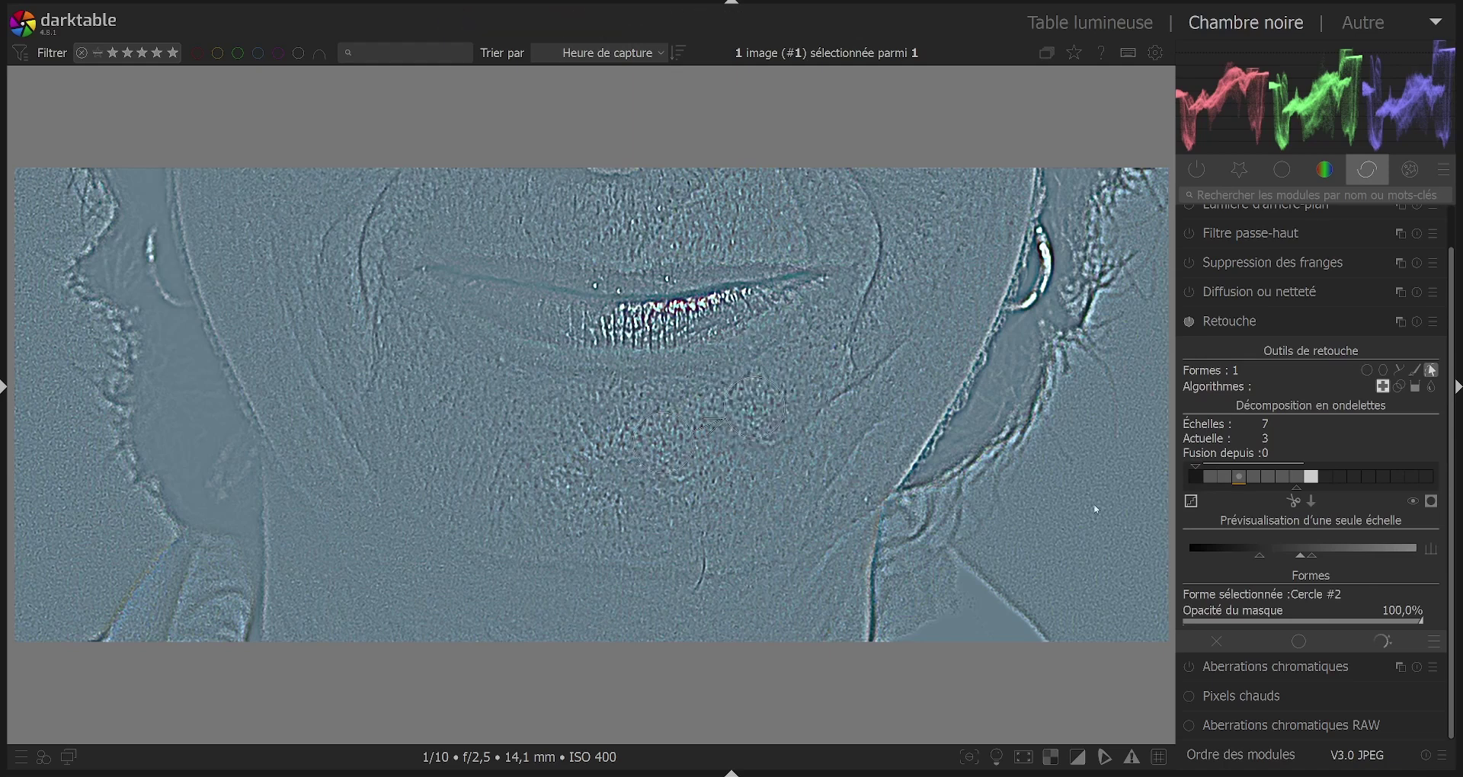
On wavelet scale 4, heal the mole with a circle and shift its source slightly farther up and right on the skin.
click(1255, 478)
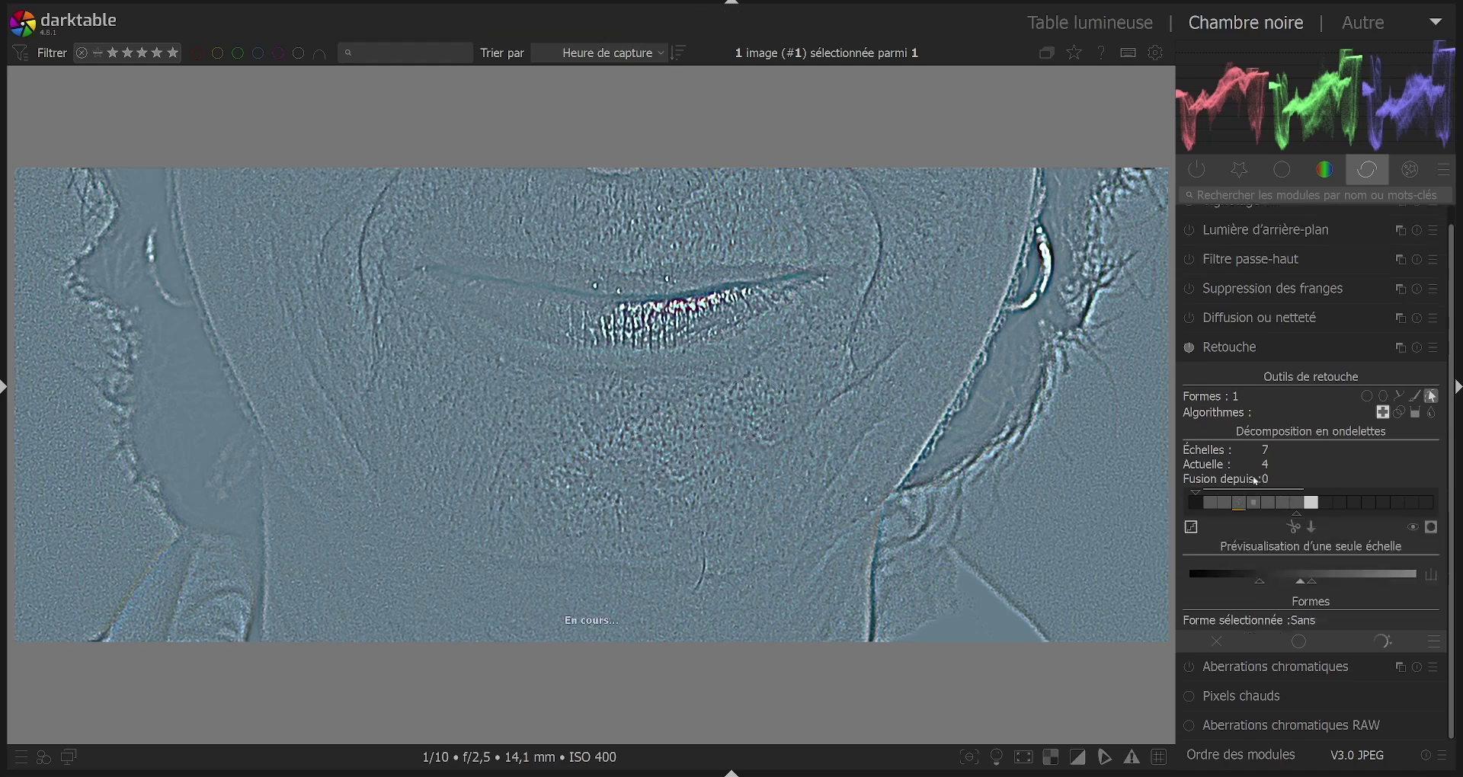
click(1365, 399)
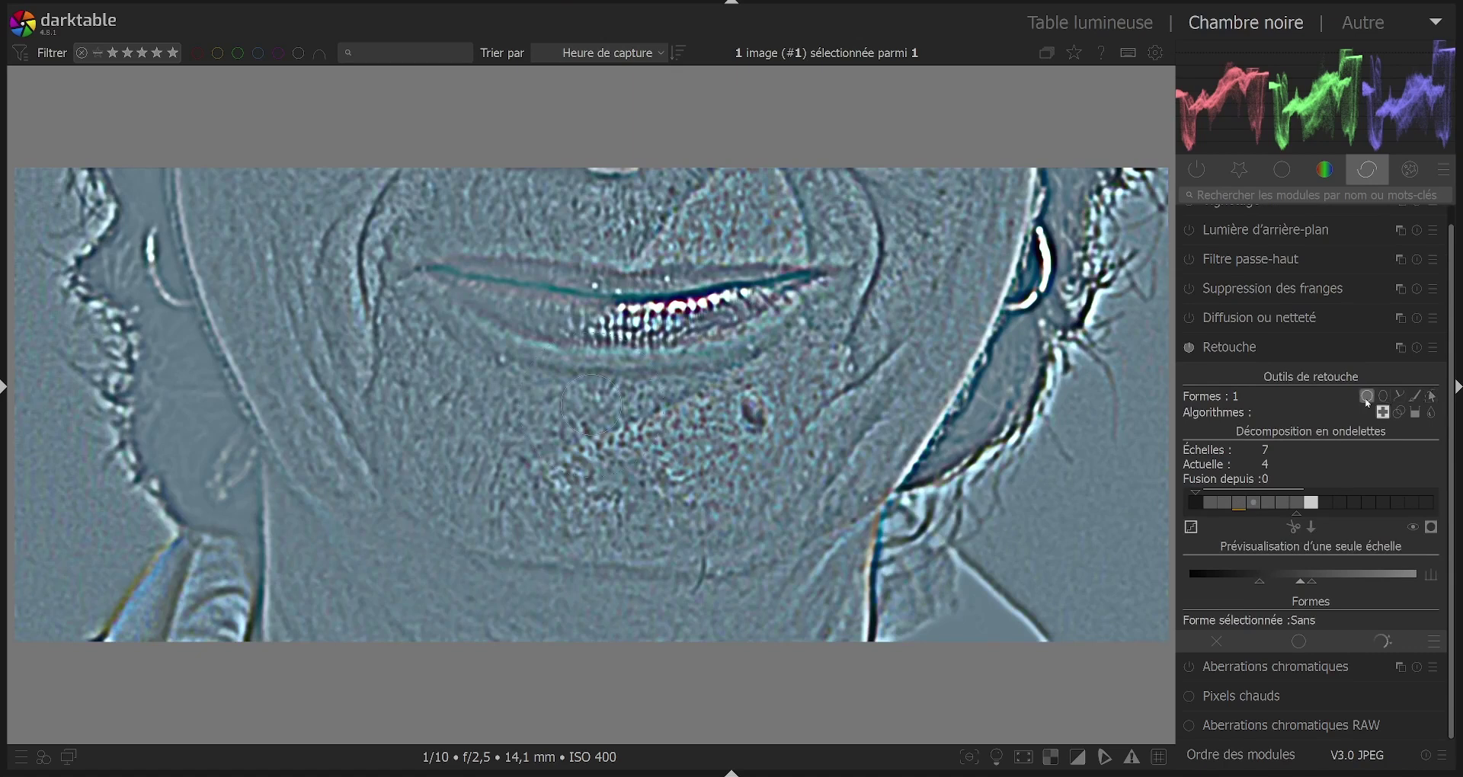
click(755, 414)
drag(813, 388, 828, 376)
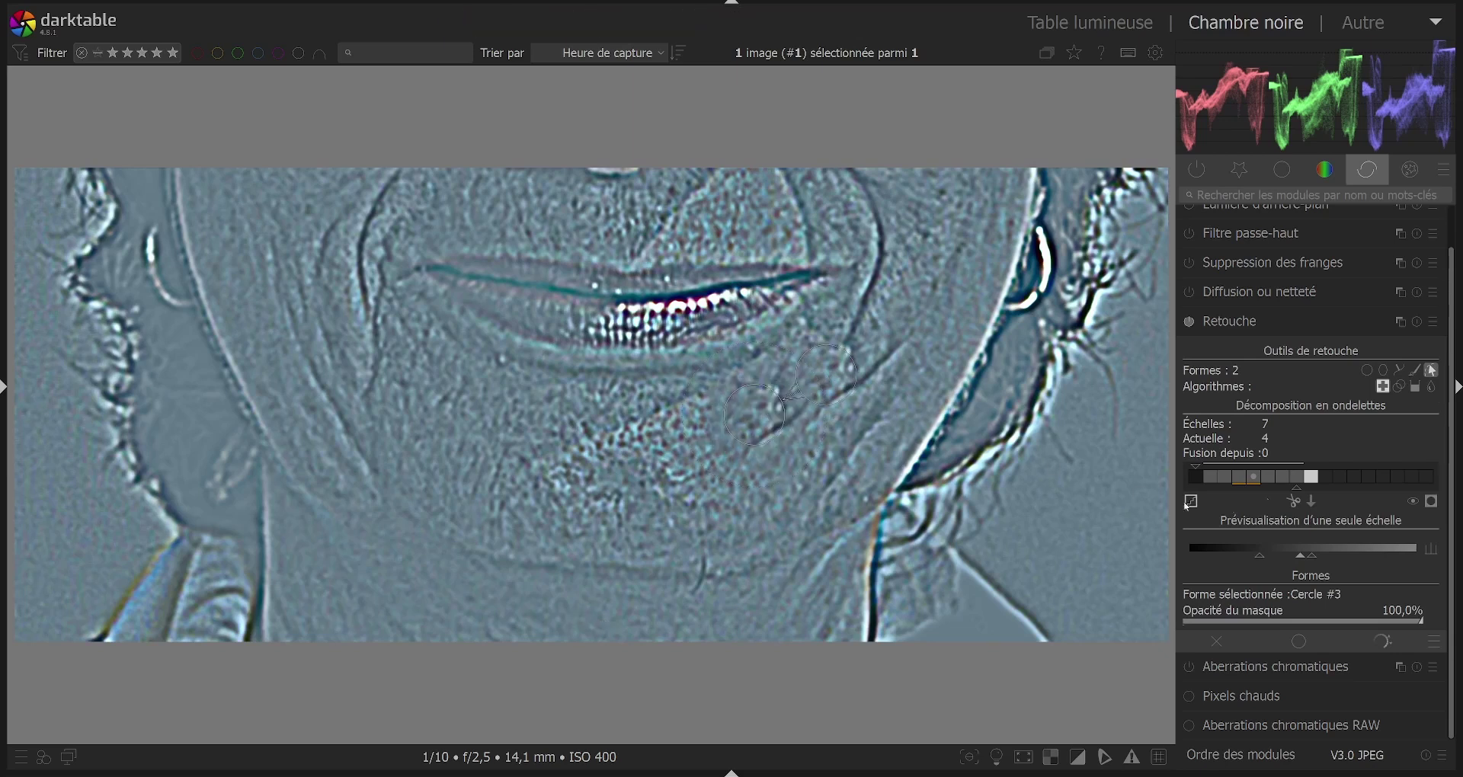
On wavelet scale 5, heal the mole with a circle and move its source onto the skin below the mole.
click(1271, 477)
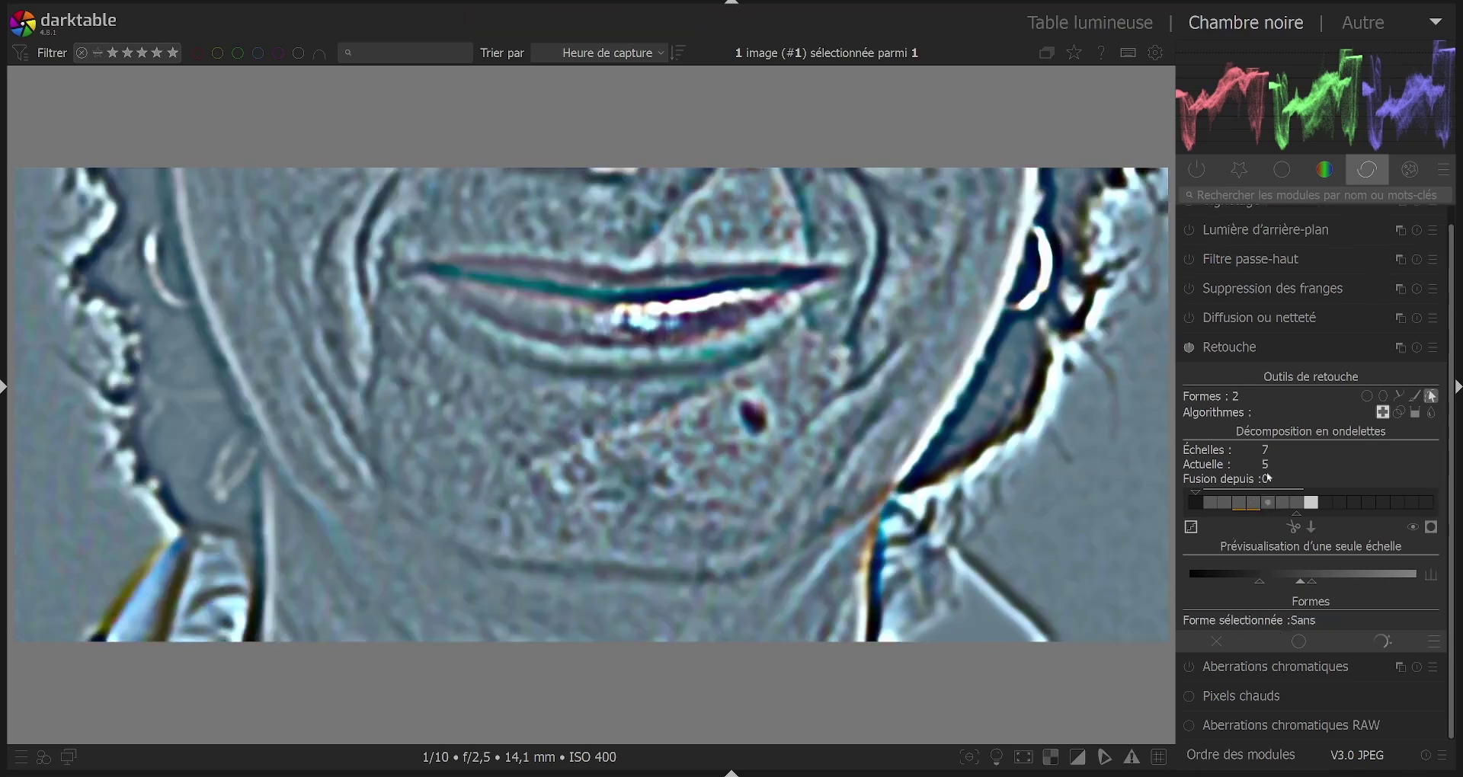
click(1367, 396)
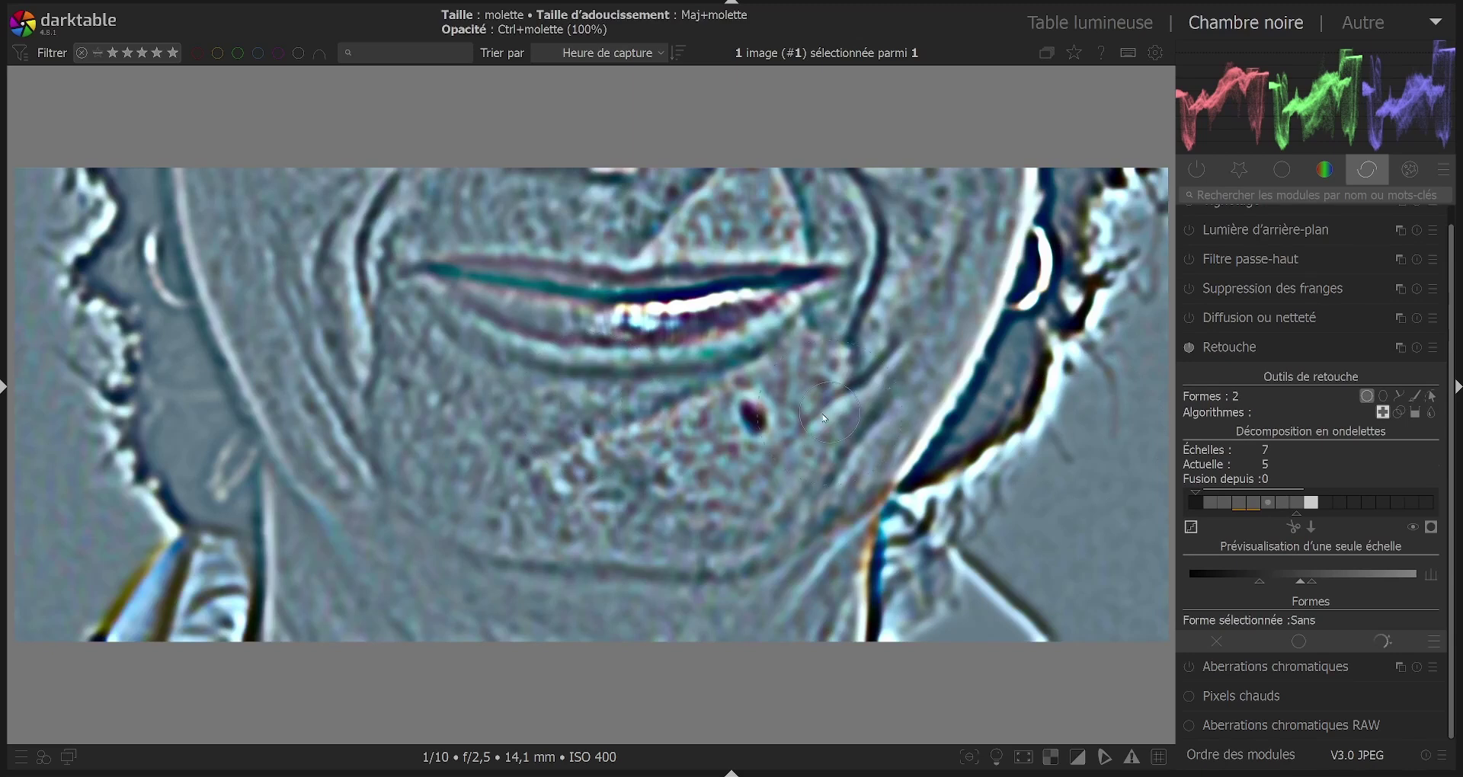
click(746, 413)
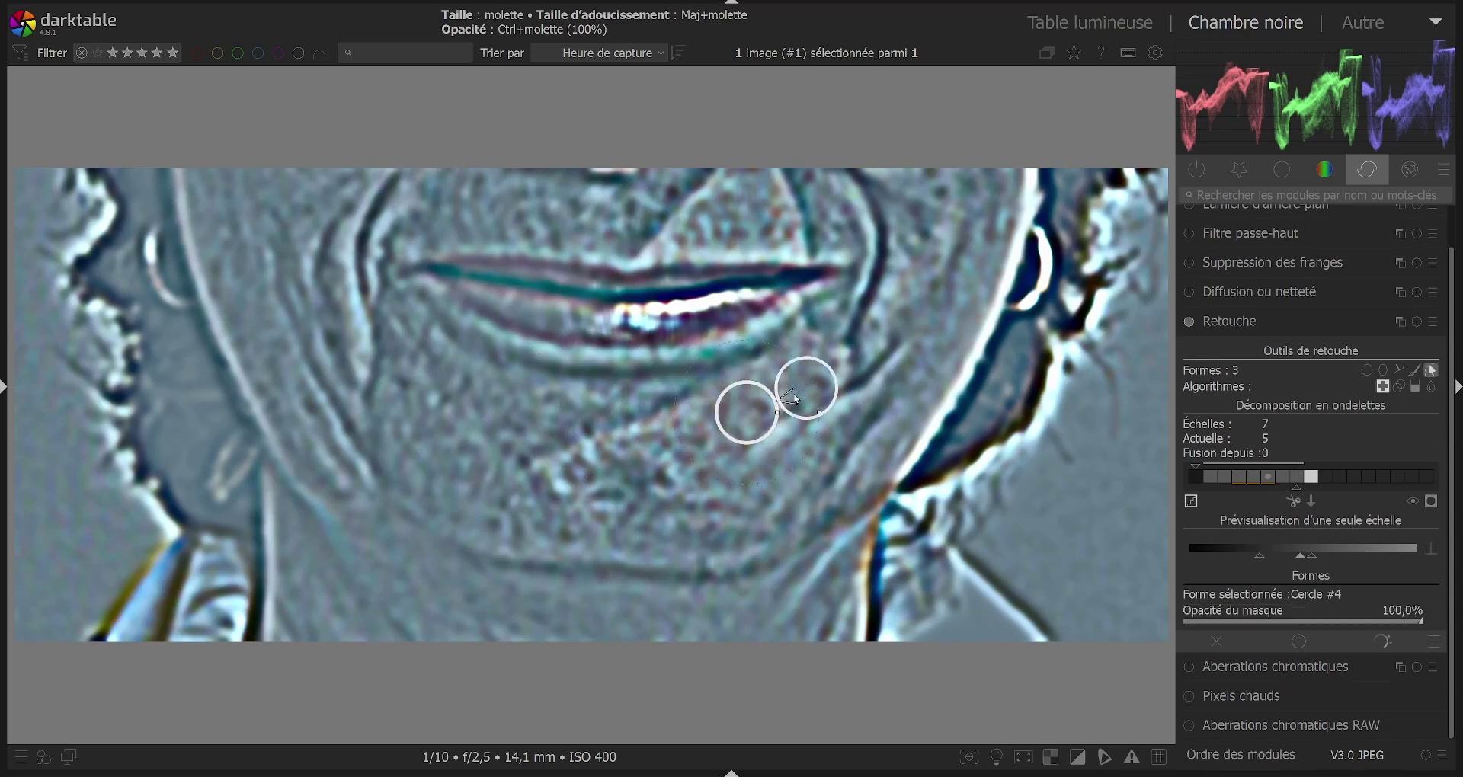
drag(819, 392, 796, 486)
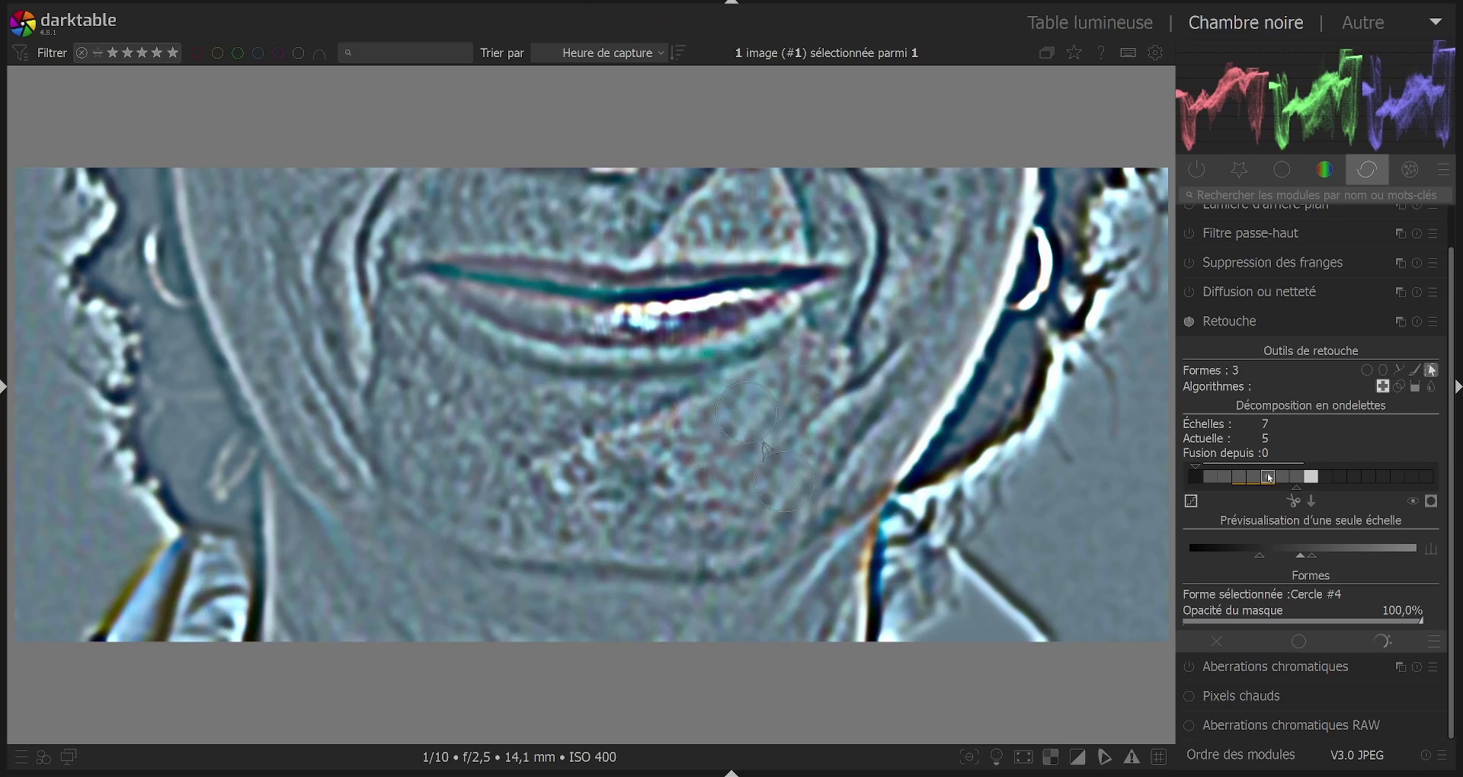
On wavelet scale 6, heal the mole with a circle sourced from the lighter skin to its left.
click(1288, 482)
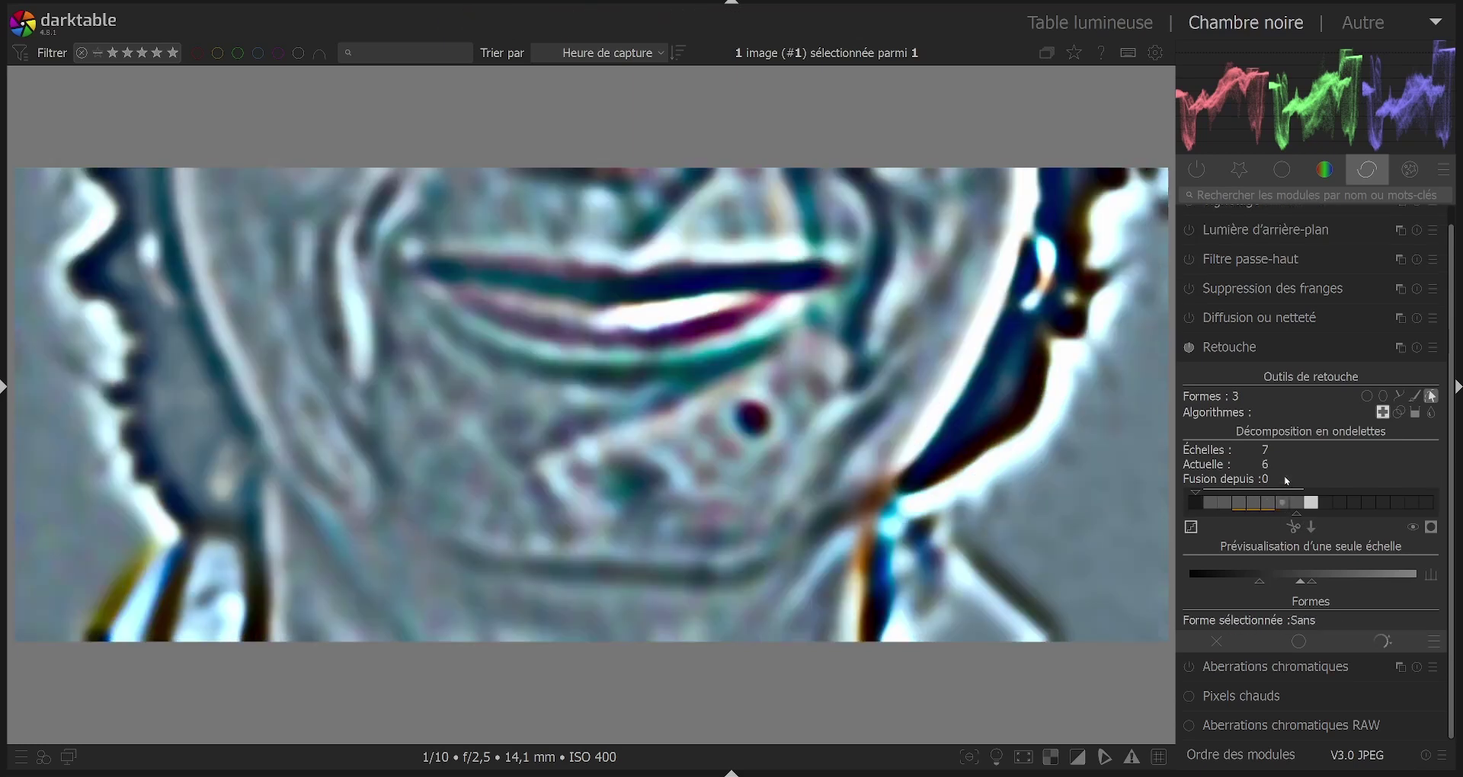
click(1367, 396)
click(753, 422)
mouse_move(815, 400)
mouse_down()
mouse_move(808, 423)
mouse_move(698, 454)
mouse_move(669, 444)
mouse_move(683, 443)
mouse_up()
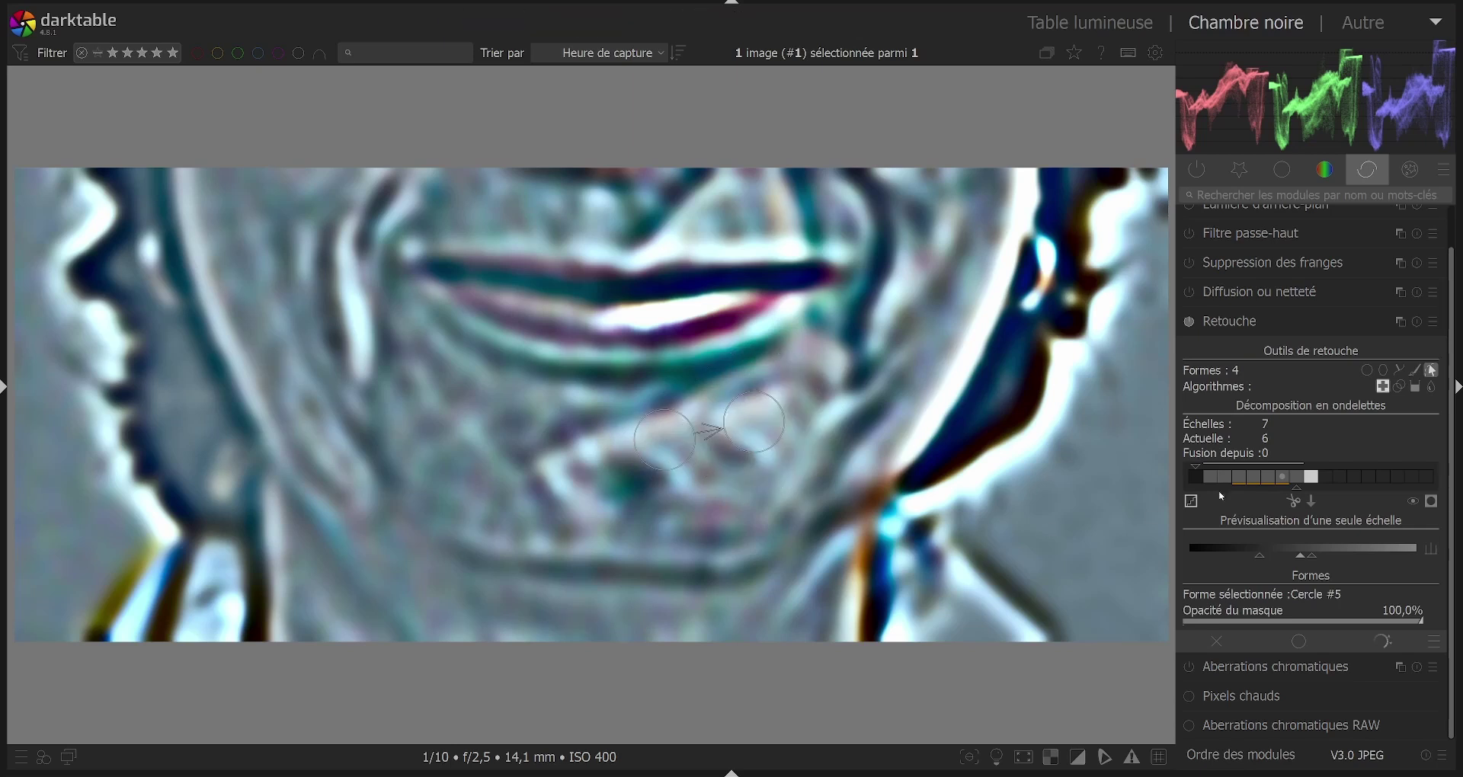
On wavelet scale 7, heal the mole with a circle and move its source slightly farther up and right.
click(1296, 476)
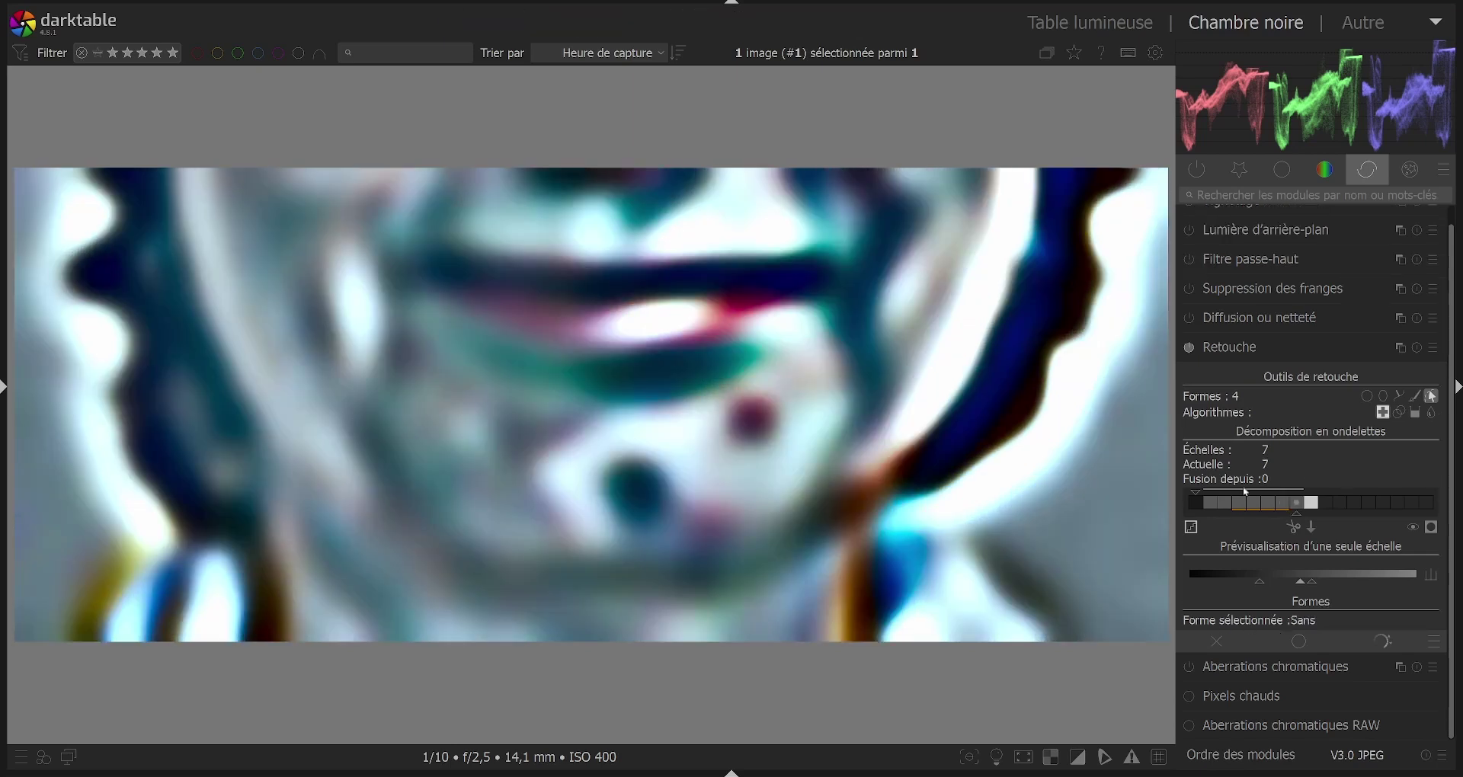
click(1367, 396)
click(758, 420)
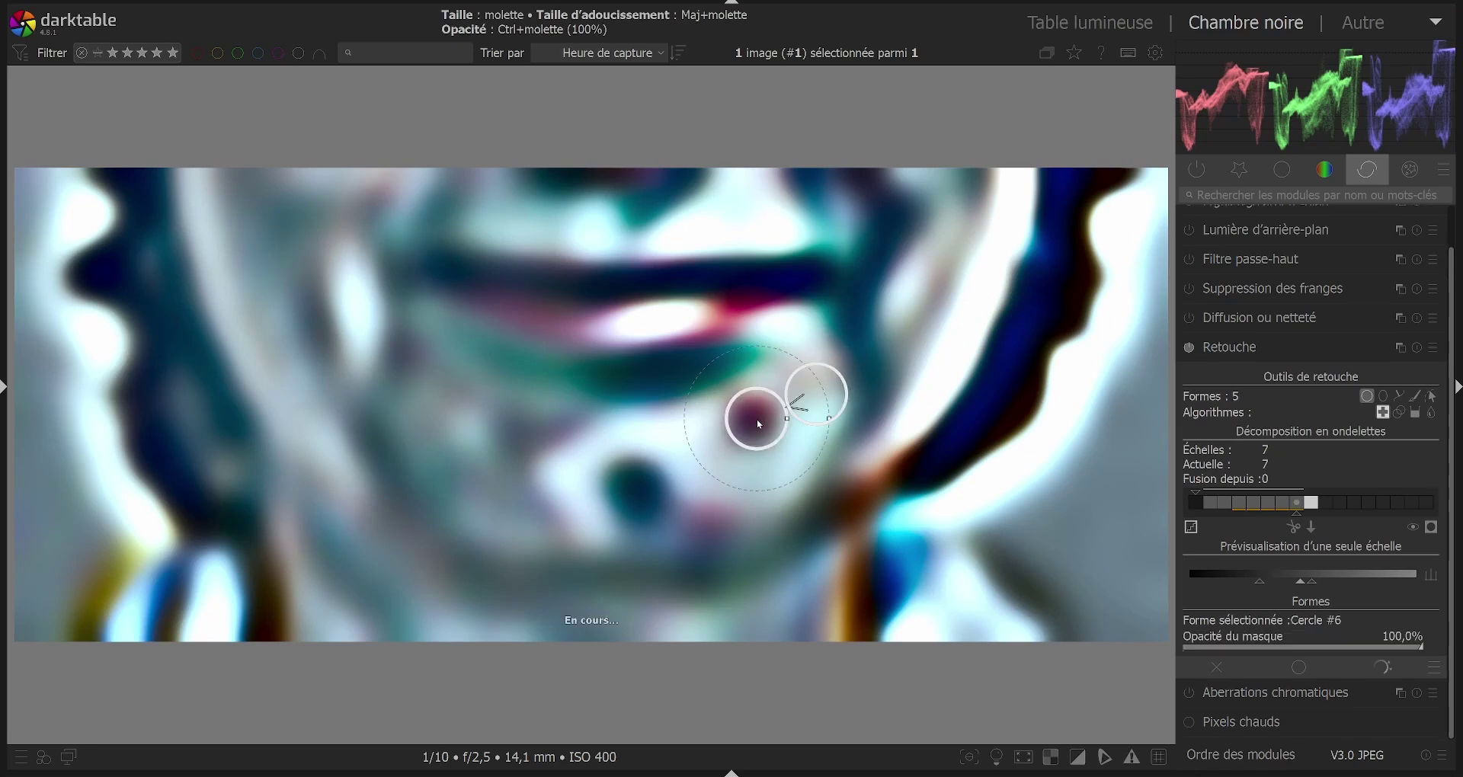
drag(845, 412, 867, 383)
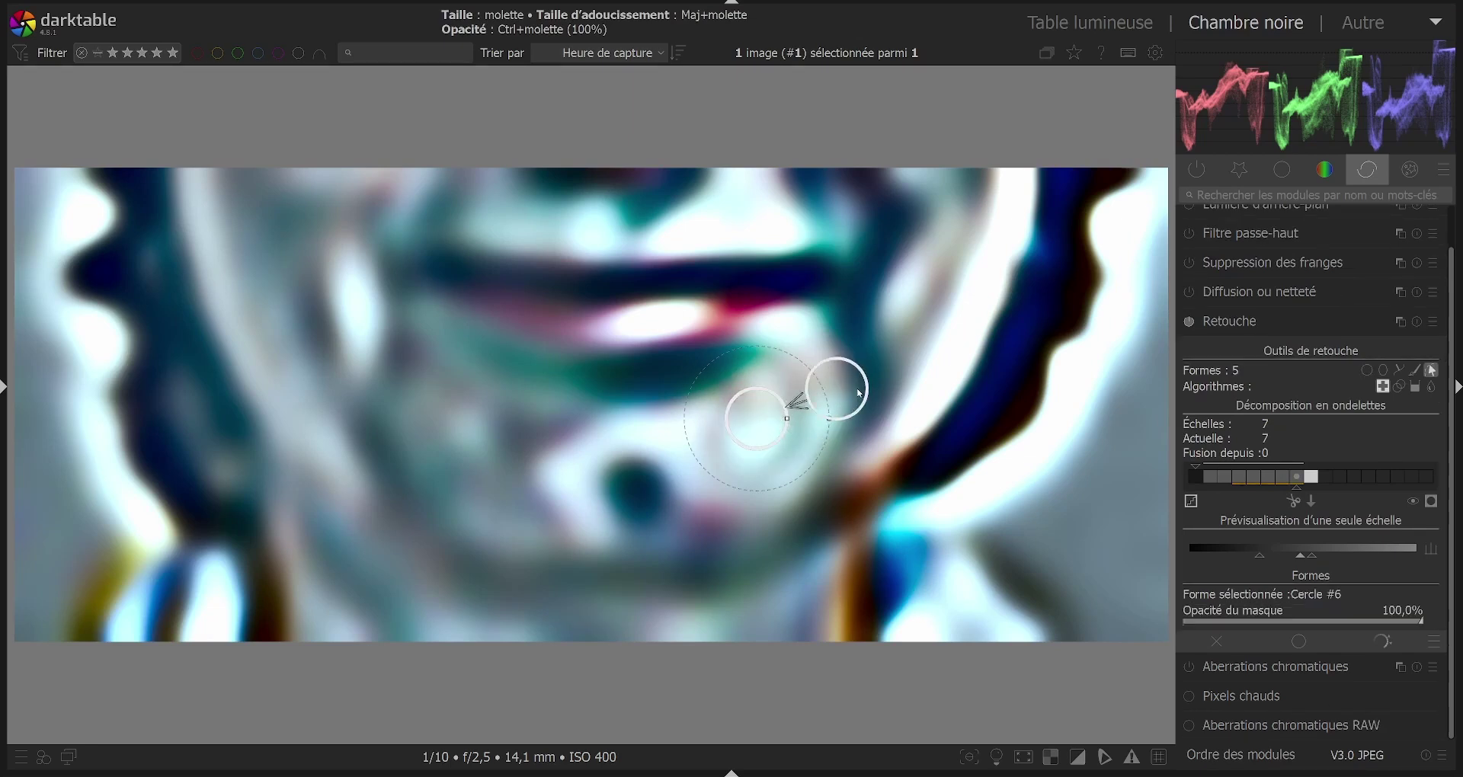
Return the wavelet decomposition to the full image at scale 0 and reset the Retouche module.
click(1193, 477)
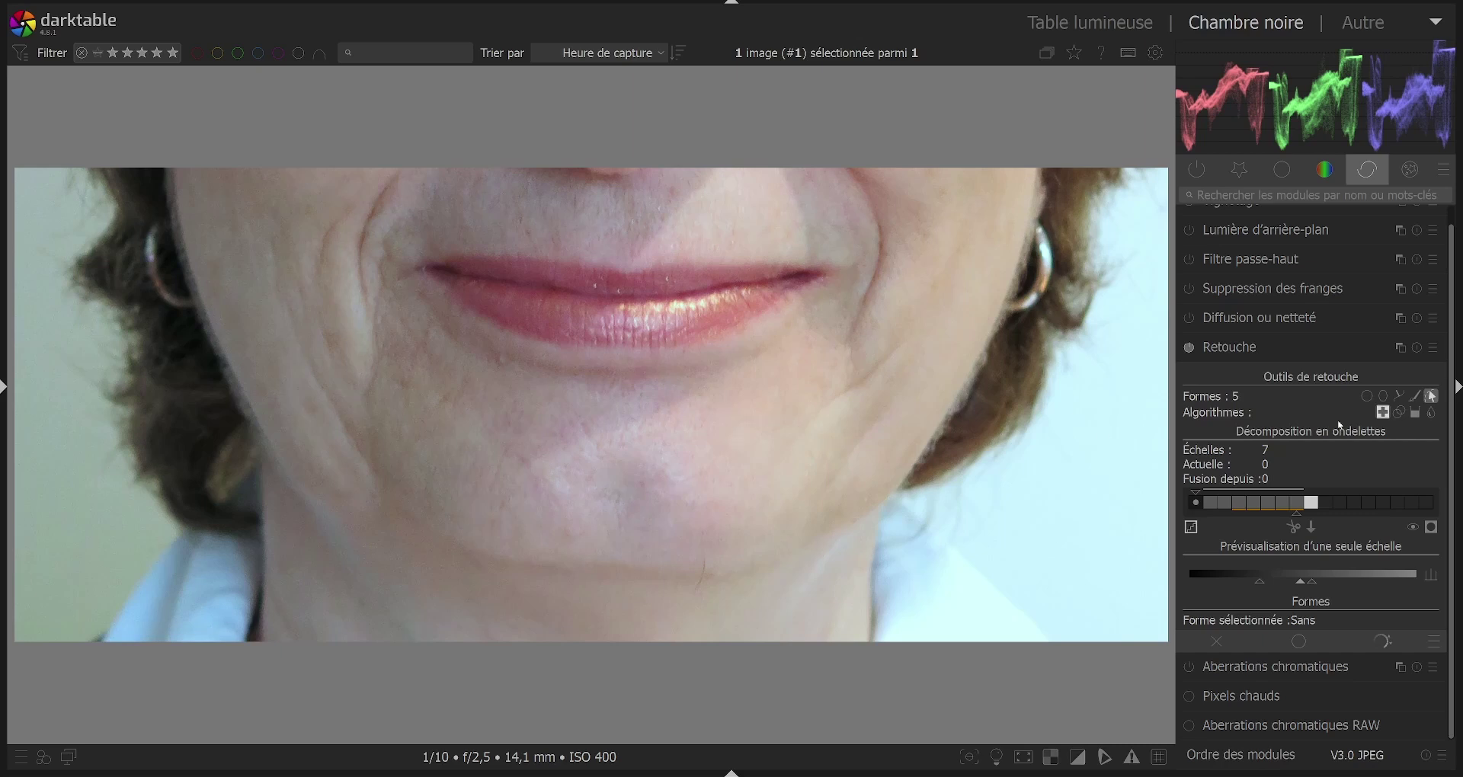
click(1417, 348)
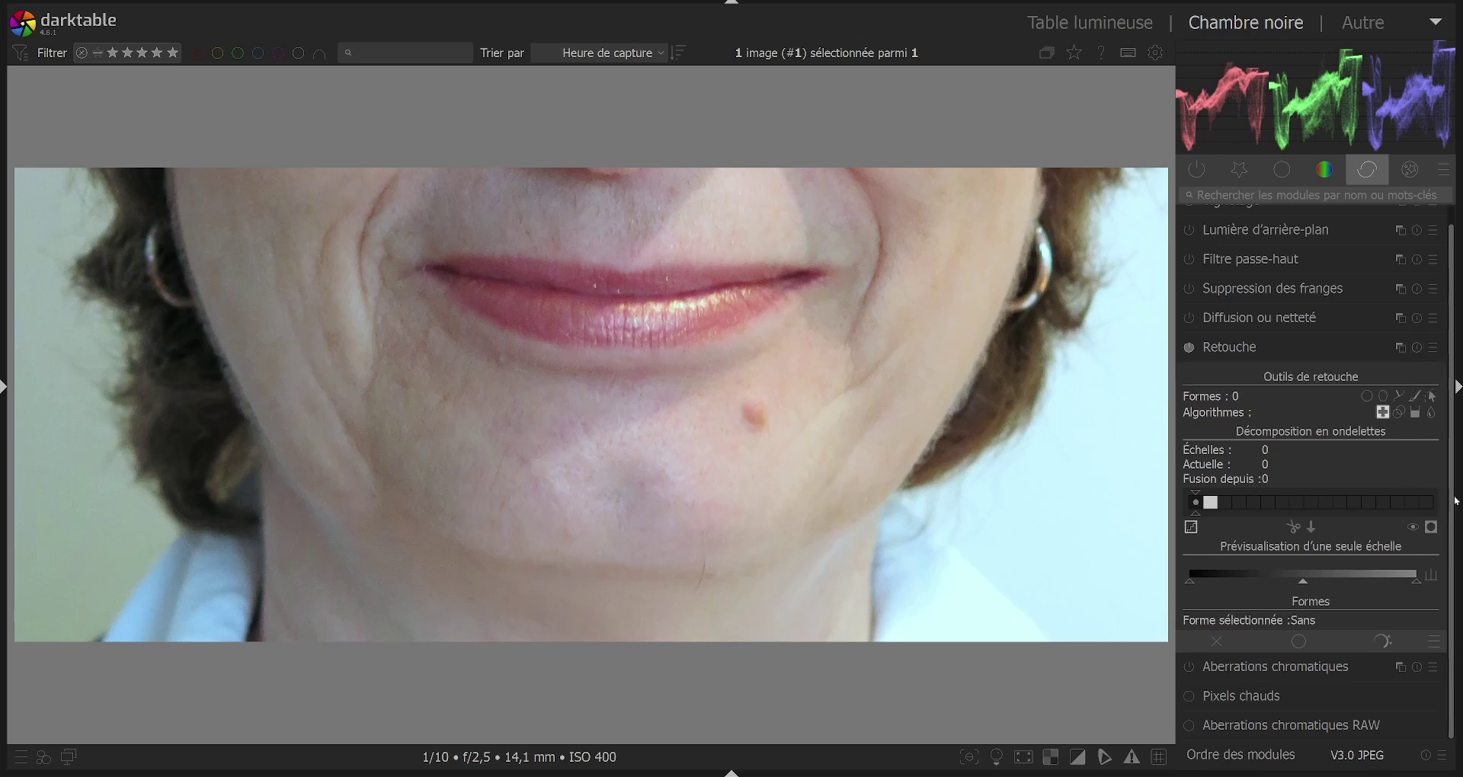
Choose the fill algorithm in Couleur mode and sample a skin tone near the mole as the fill colour.
click(1416, 412)
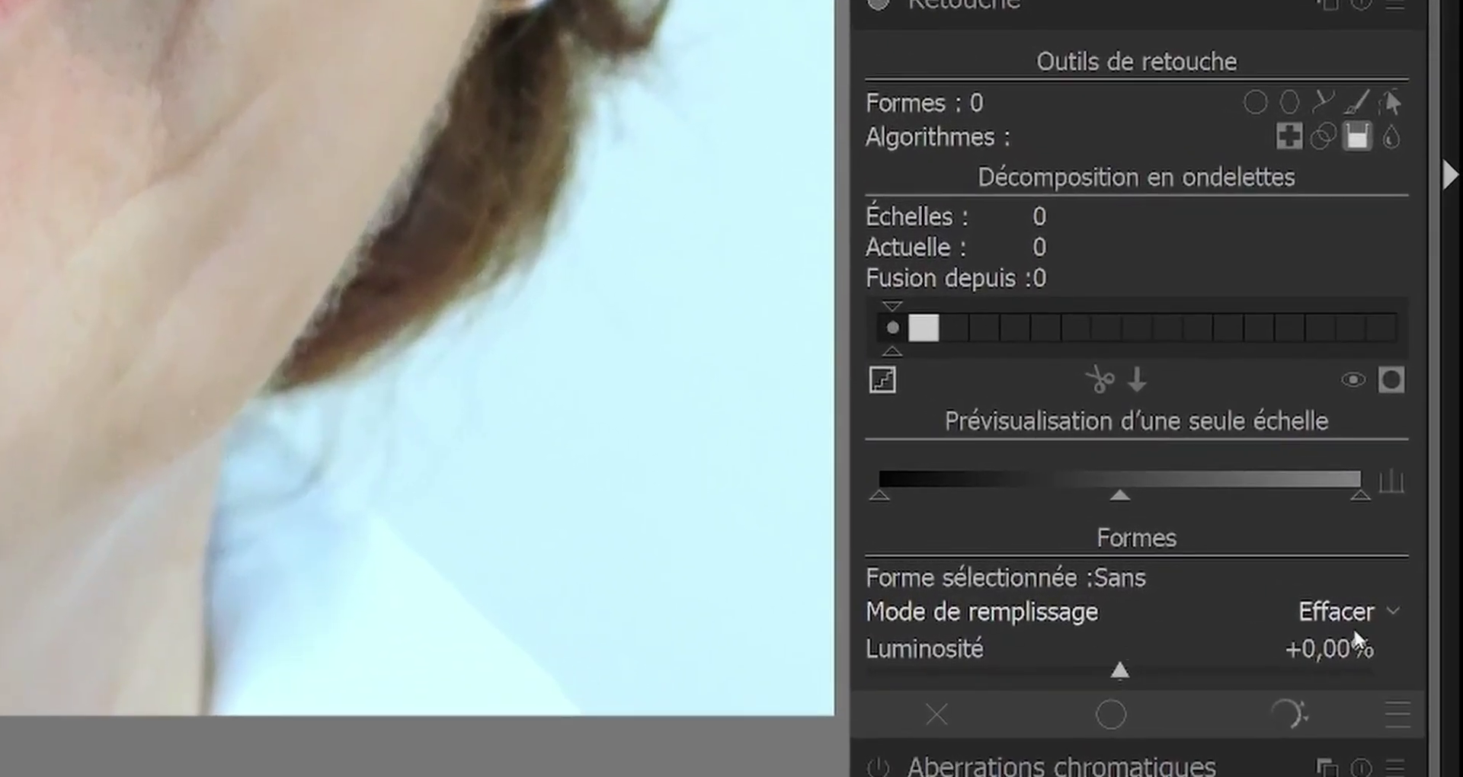
click(1369, 610)
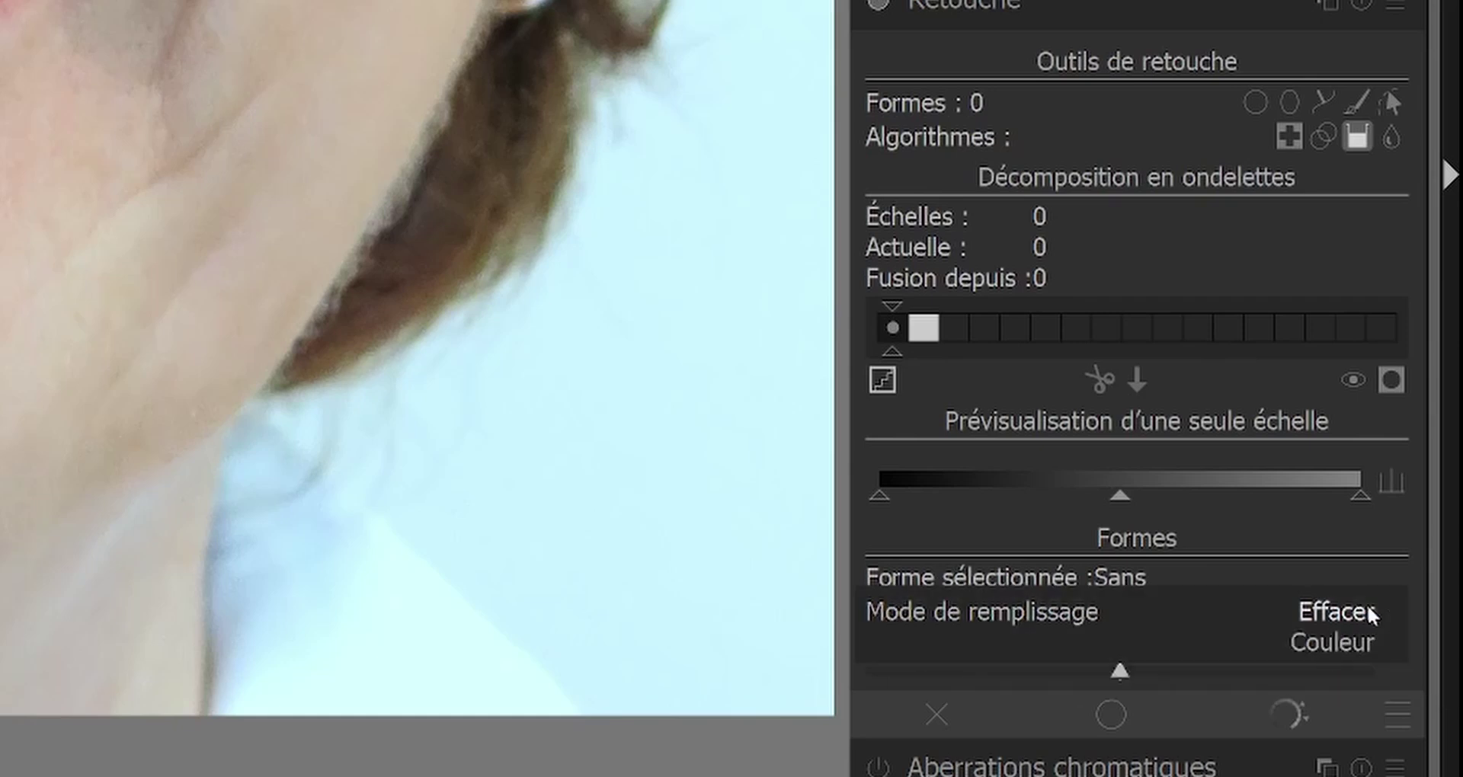
click(1342, 645)
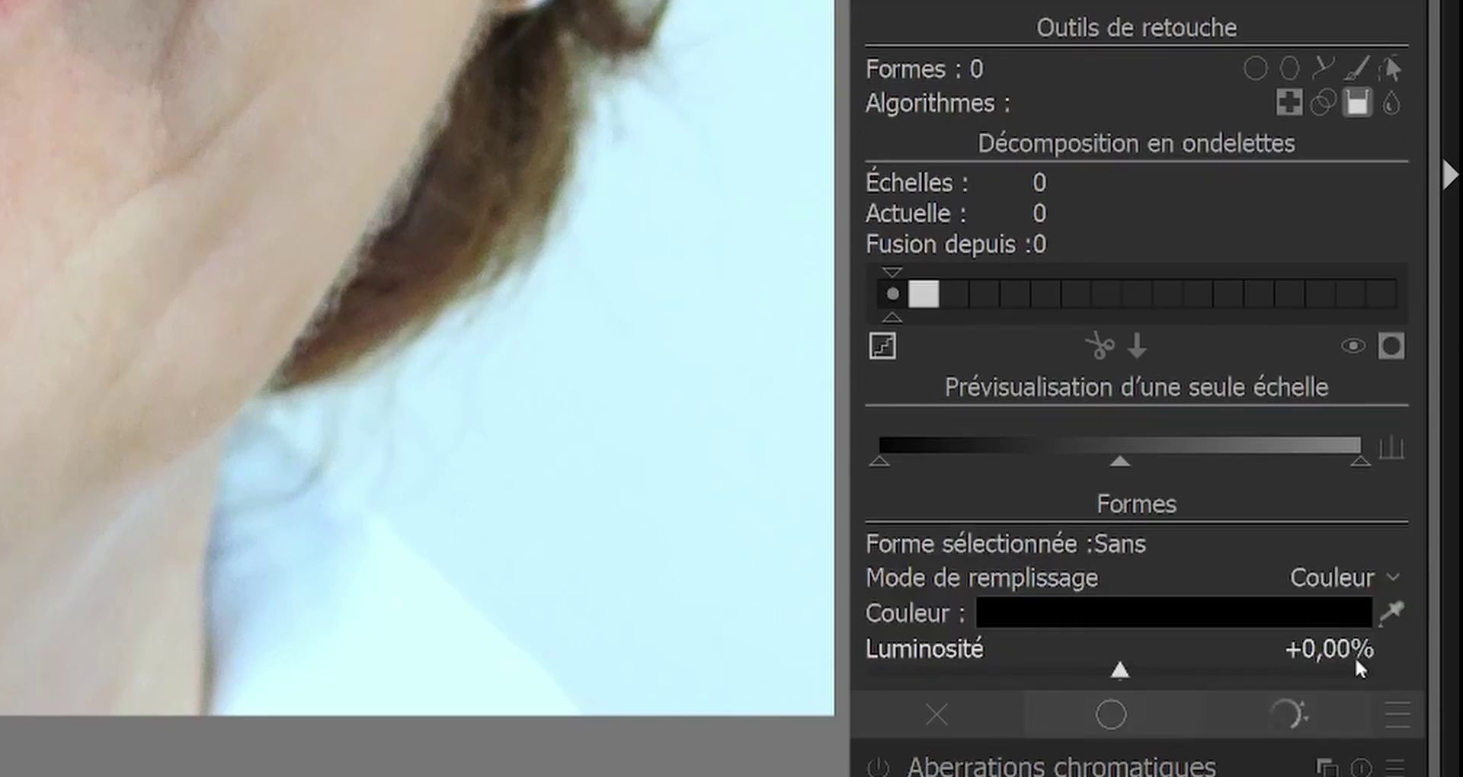
click(1390, 611)
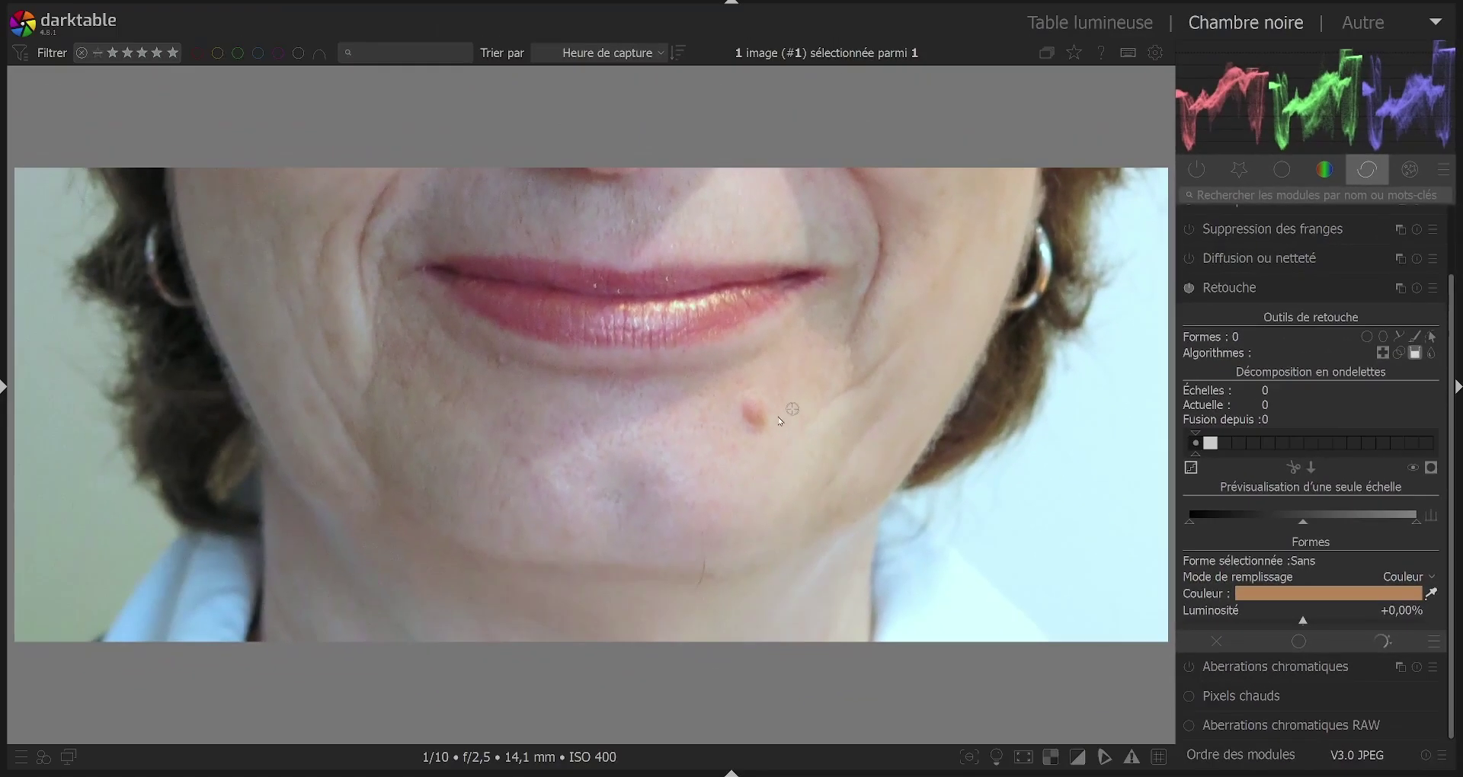
Cover the chin mole with a soft-edged fill circle sized to fit around it, and hide the shape outline.
click(1383, 337)
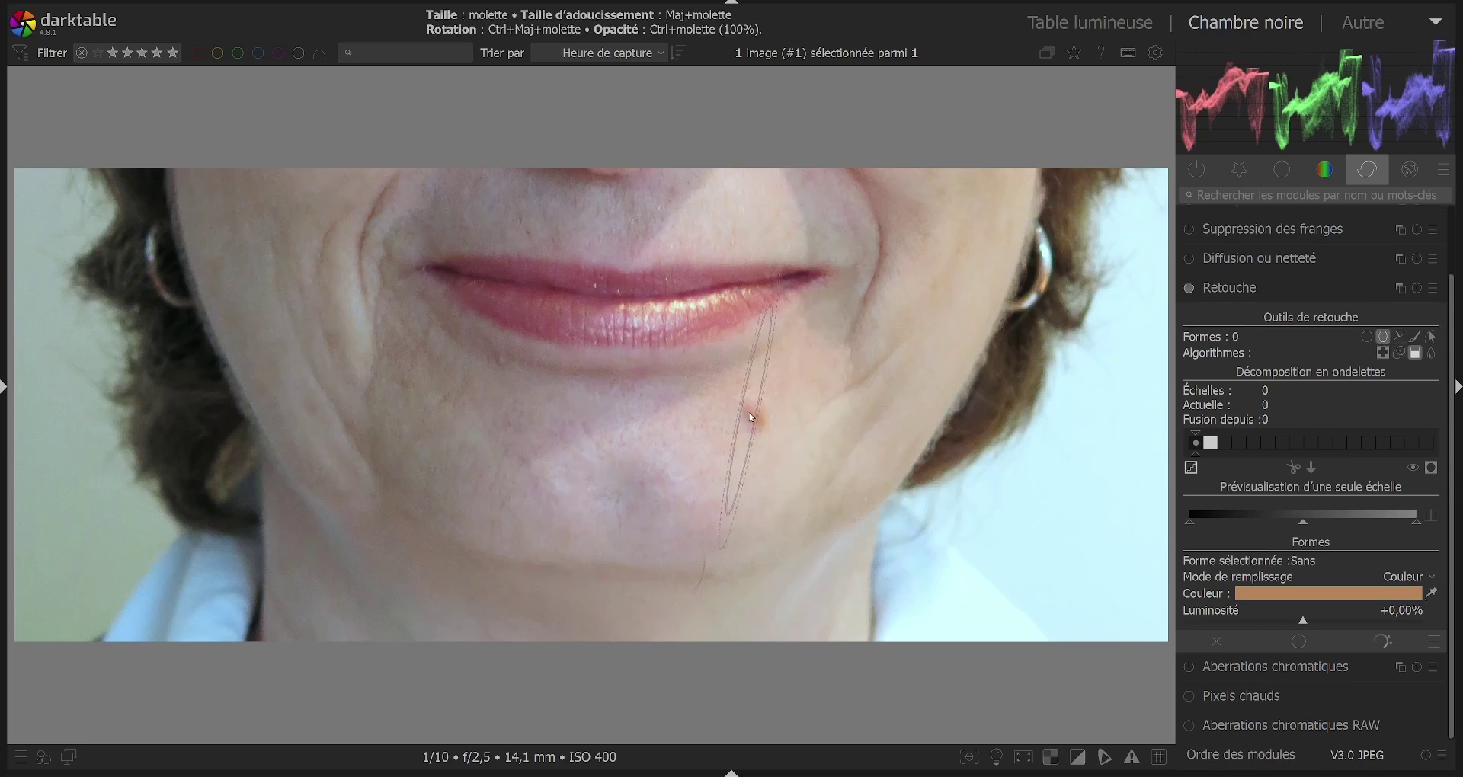
click(1367, 337)
scroll(748, 418, up, 4)
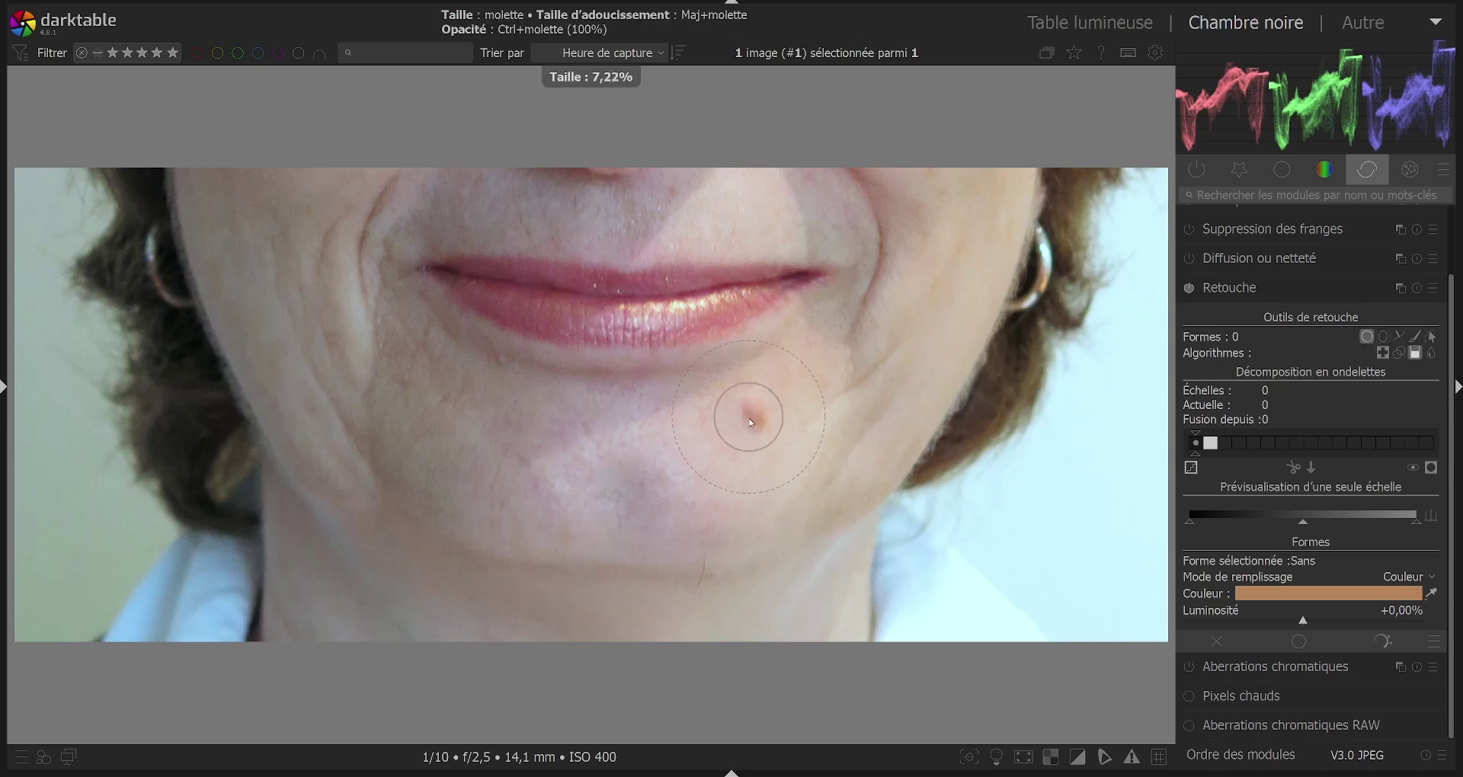
scroll(750, 422, down, 5)
click(754, 420)
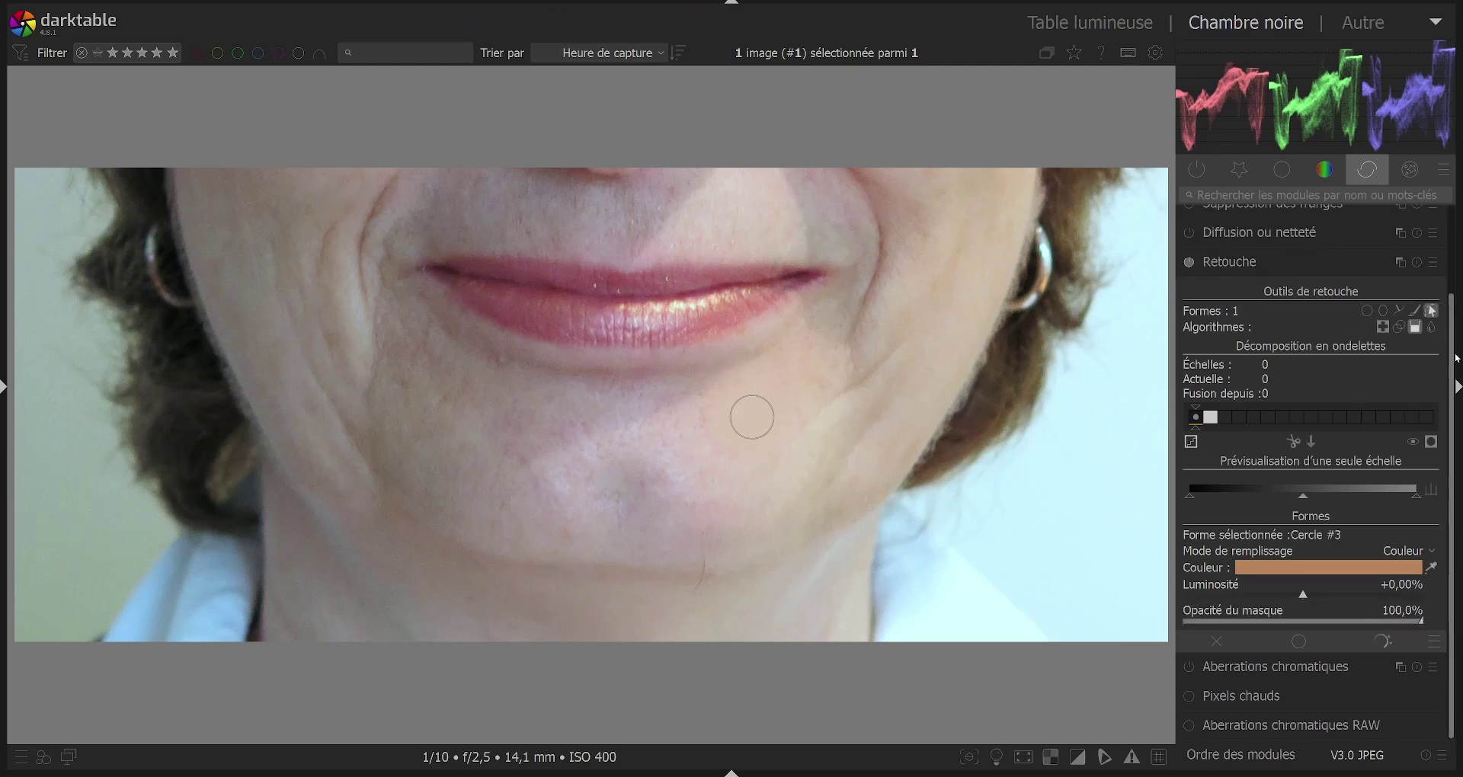
click(1431, 310)
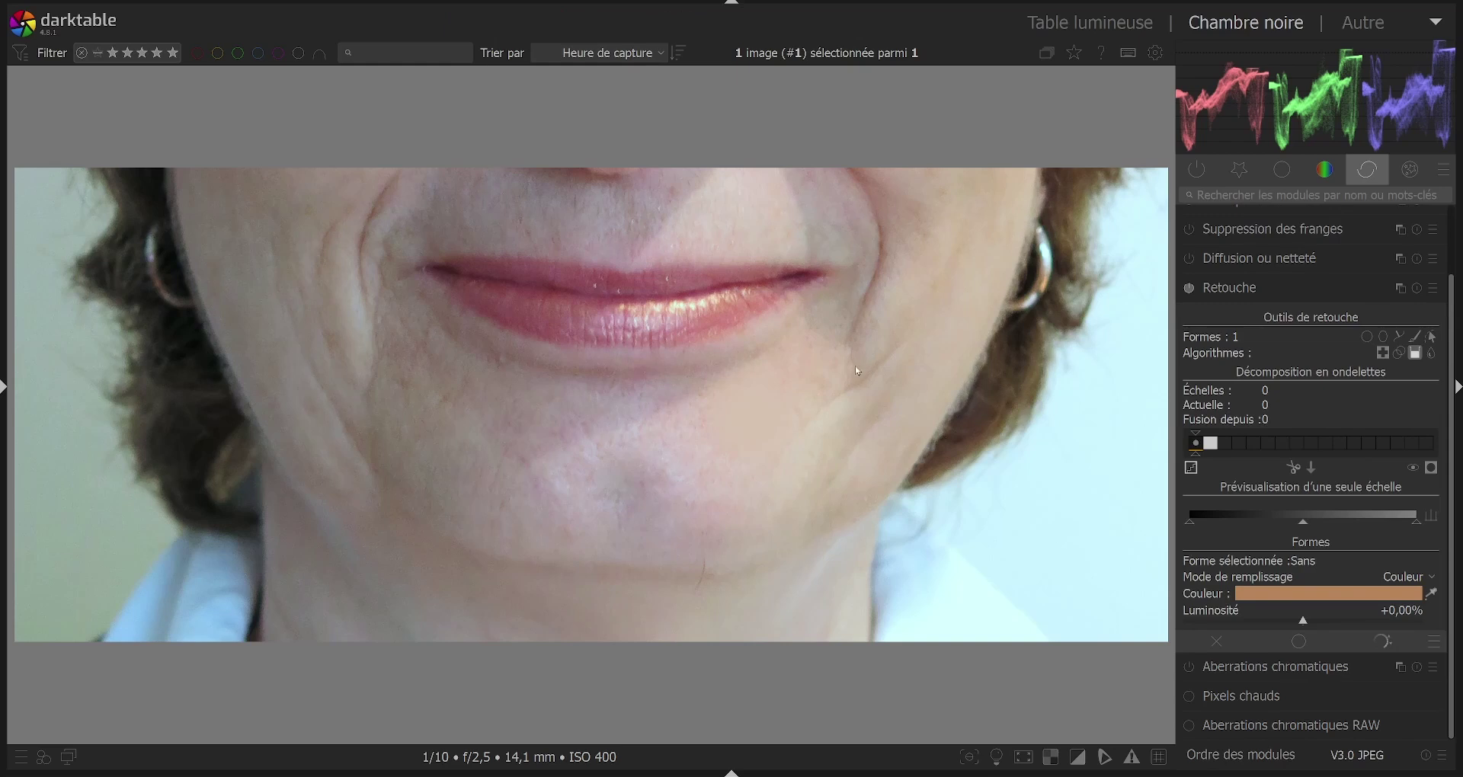